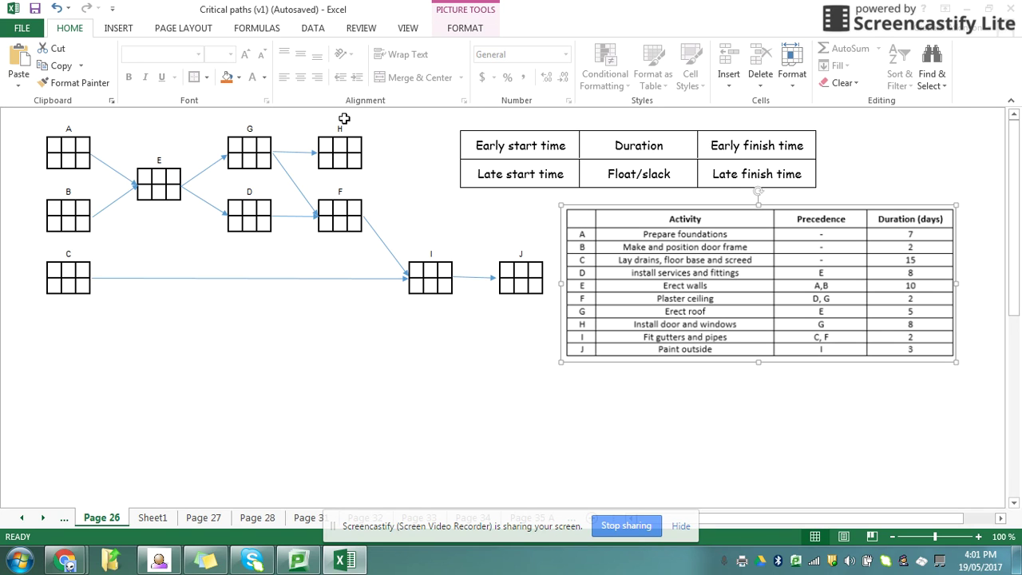
Enter the durations of the three starting activities in the network diagram: 7 for A, 2 for B and 15 for C.
click(70, 142)
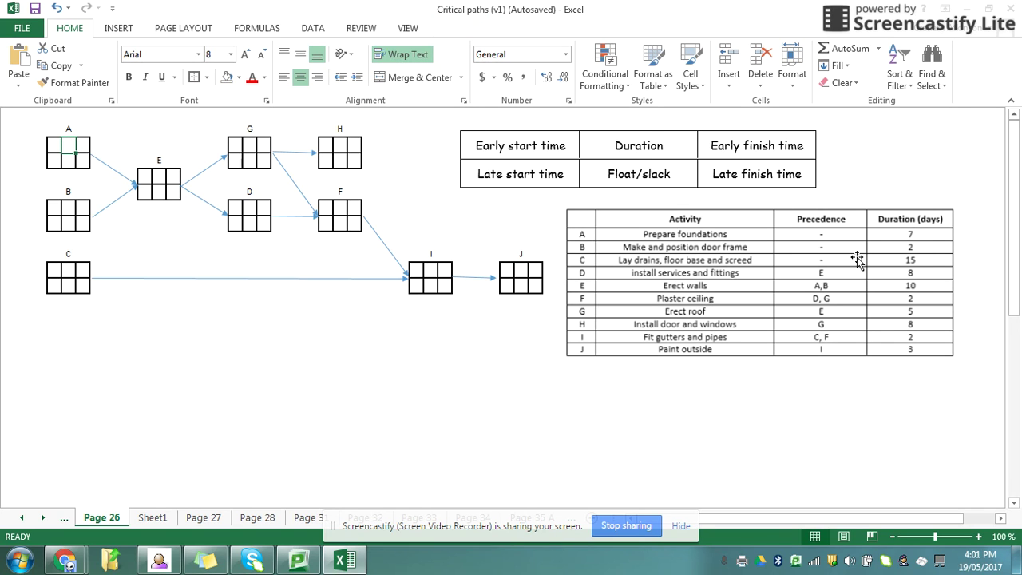
text(7)
key(Return)
key(Down)
key(Down)
key(Down)
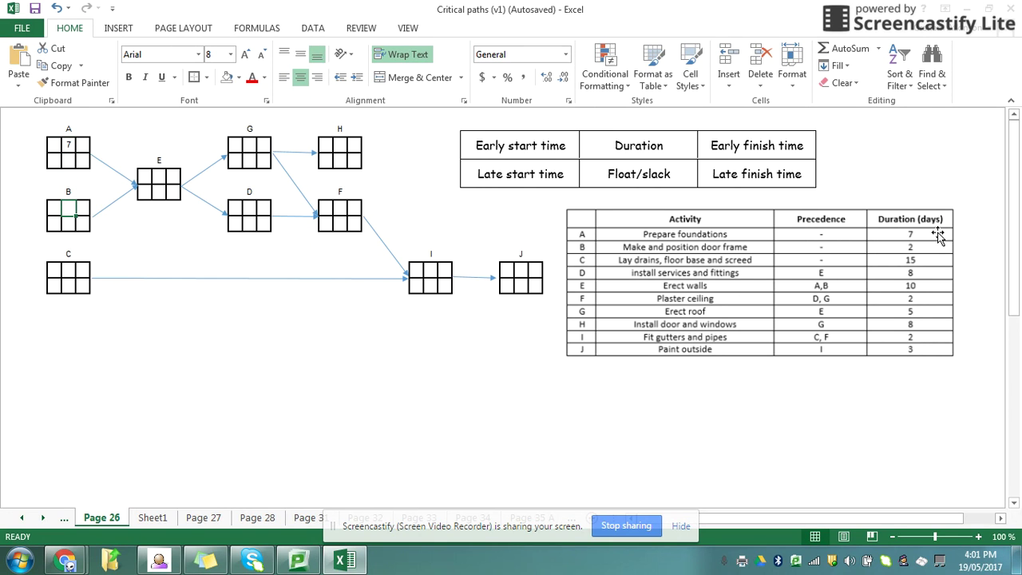
text(2)
key(Return)
key(Down)
key(Down)
key(Down)
text(15)
Enter a duration of 8 in the upper middle cell of activity D's box.
key(Right)
key(Right)
key(Right)
key(Right)
key(Right)
key(Right)
key(Right)
key(Right)
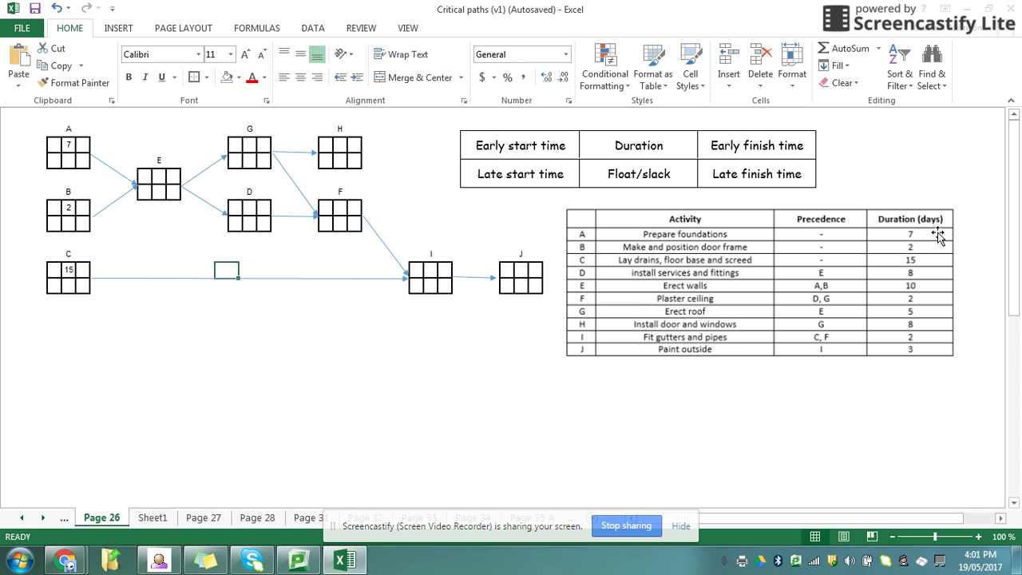
key(Right)
key(Up)
key(Up)
key(Up)
key(Up)
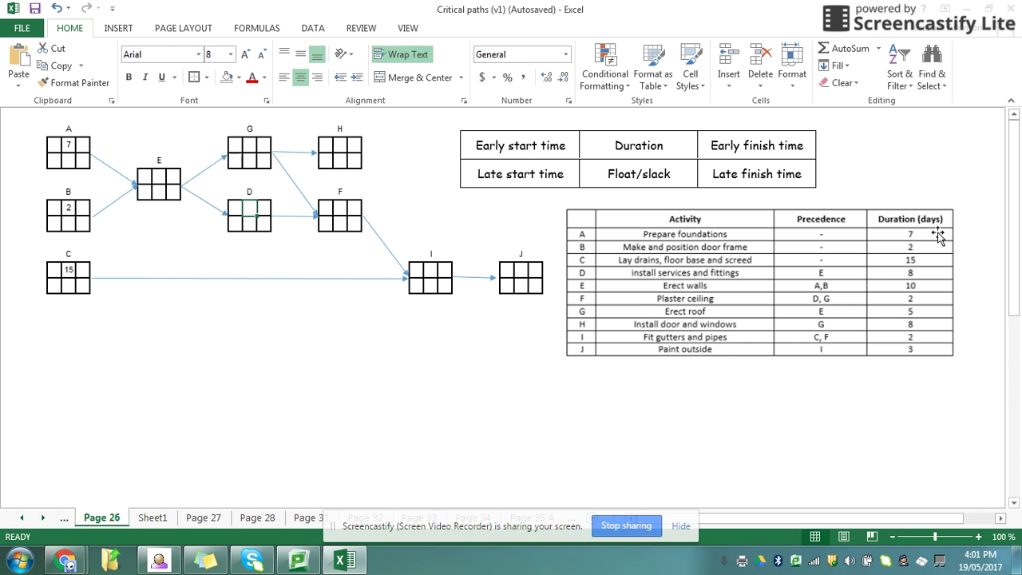
text(8)
Enter a duration of 10 in the upper middle cell of activity E's box.
key(Left)
key(Left)
key(Left)
key(Left)
key(Left)
key(Left)
key(Up)
key(Up)
text(10)
Enter a duration of 2 in the upper middle cell of activity F's box.
key(Right)
key(Right)
key(Right)
key(Right)
key(Right)
key(Right)
key(Up)
key(Up)
key(Right)
key(Right)
key(Right)
key(Right)
key(Right)
key(Right)
key(Down)
key(Down)
key(Down)
key(Down)
text(2)
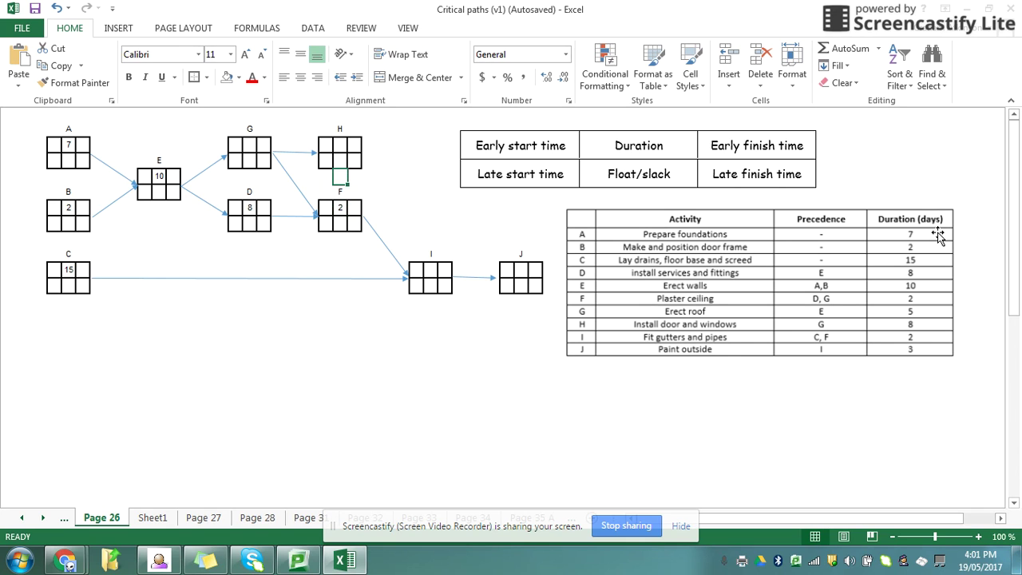
Enter a duration of 5 in the upper middle cell of activity G's box.
key(Up)
key(Up)
key(Up)
key(Up)
key(Up)
key(Left)
key(Left)
key(Left)
key(Left)
key(Left)
key(Left)
key(Down)
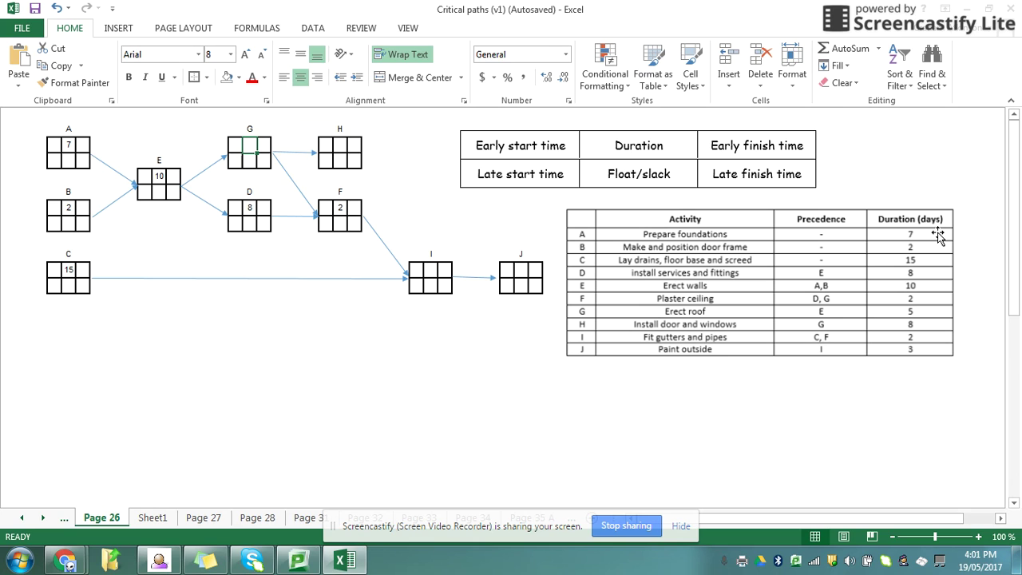
text(5)
Enter a duration of 8 in the upper middle cell of activity H's box.
key(Right)
key(Right)
key(Right)
key(Right)
key(Right)
key(Right)
text(8)
Enter a duration of 2 in the upper middle cell of activity I's box.
key(Down)
key(Down)
key(Down)
key(Down)
key(Down)
key(Down)
key(Down)
key(Down)
key(Right)
key(Right)
key(Right)
key(Right)
text(2)
Enter a duration of 3 in the upper middle cell of activity J's box.
key(Right)
key(Right)
key(Right)
key(Right)
text(3)
key(Down)
key(Down)
key(Down)
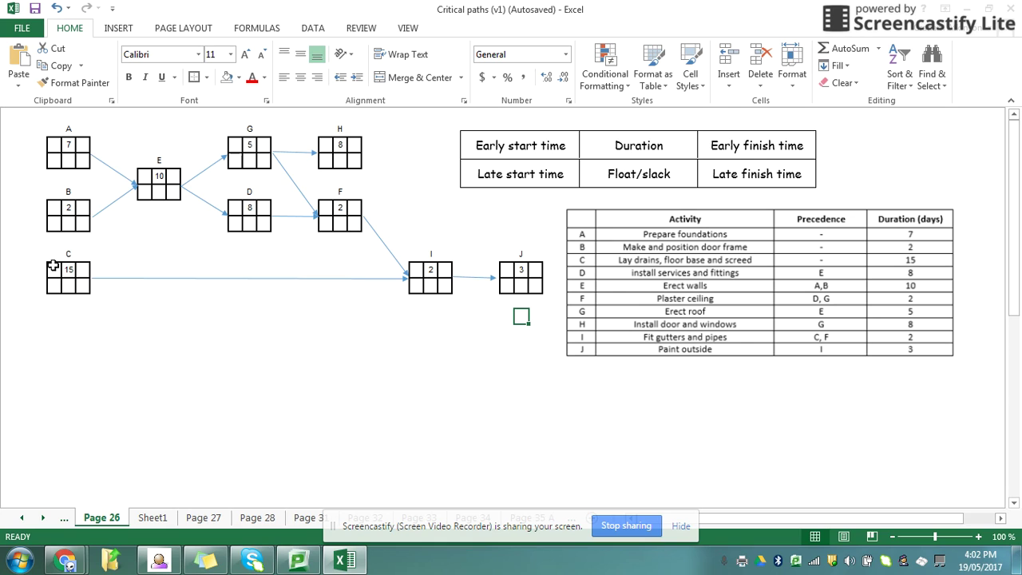
Enter an early start time of 0 for each of the starting activities A, B and C.
click(54, 145)
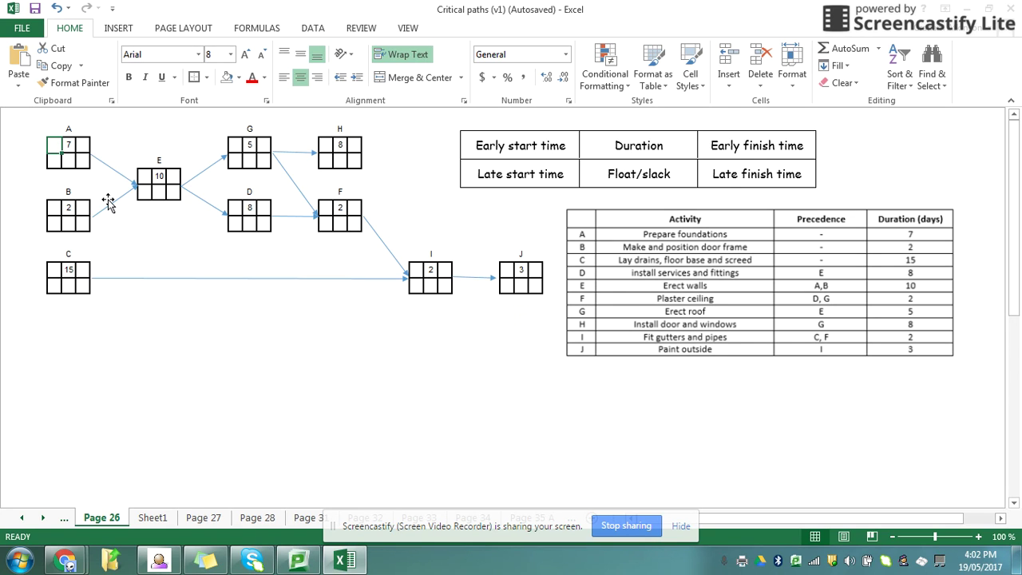
text(0)
key(Down)
key(Down)
key(Down)
key(Down)
text(0)
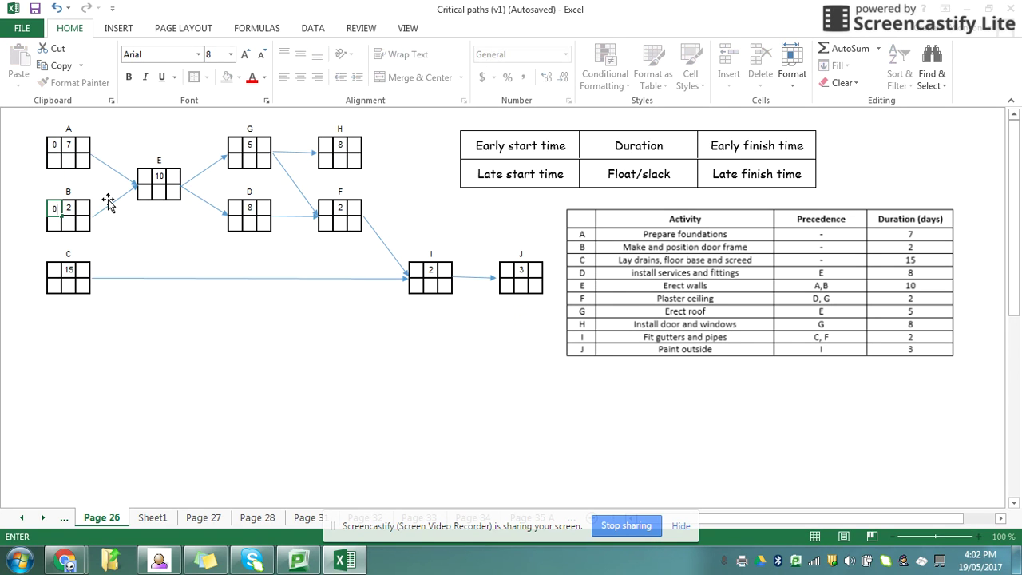
key(Down)
key(Down)
key(Down)
key(Down)
text(0)
Enter the early finish times of the starting activities: 7 for A, 2 for B and 15 for C.
key(Right)
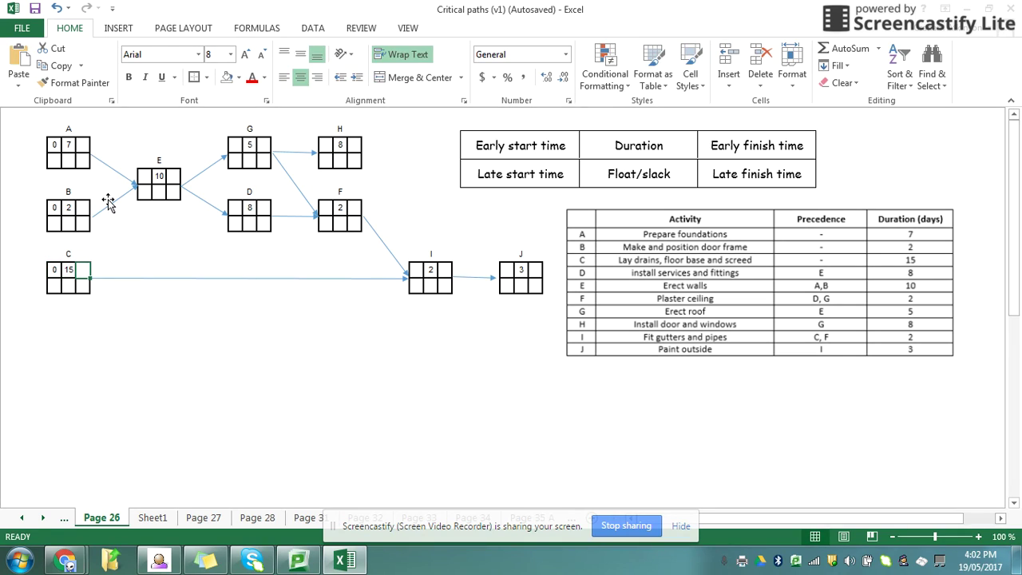
key(Up)
key(Up)
key(Up)
key(Up)
key(Up)
key(Up)
key(Up)
key(Up)
key(Right)
text(7)
key(Down)
key(Down)
key(Down)
key(Down)
text(2)
key(Down)
key(Down)
key(Down)
key(Down)
text(1)
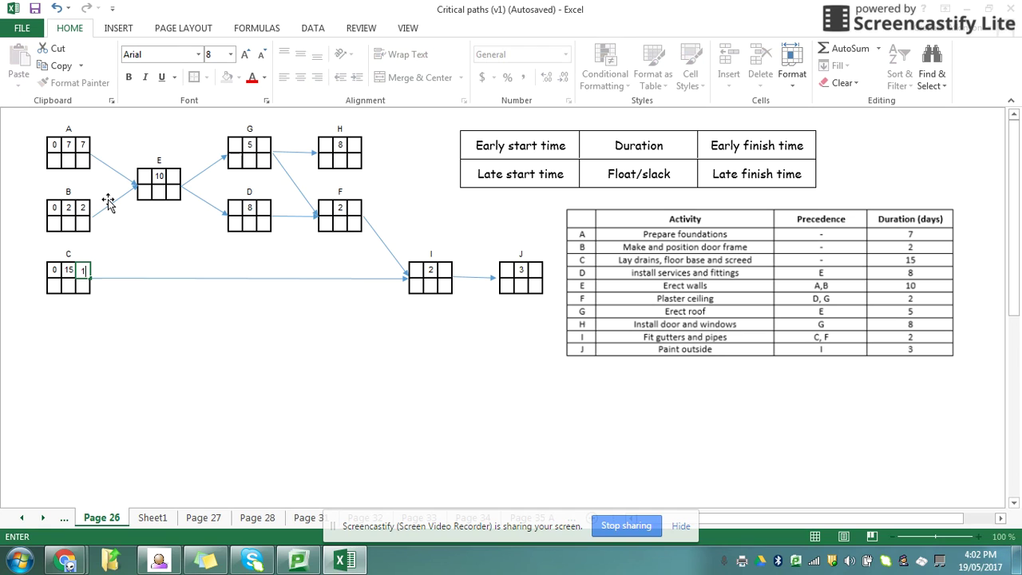
text(5)
key(Down)
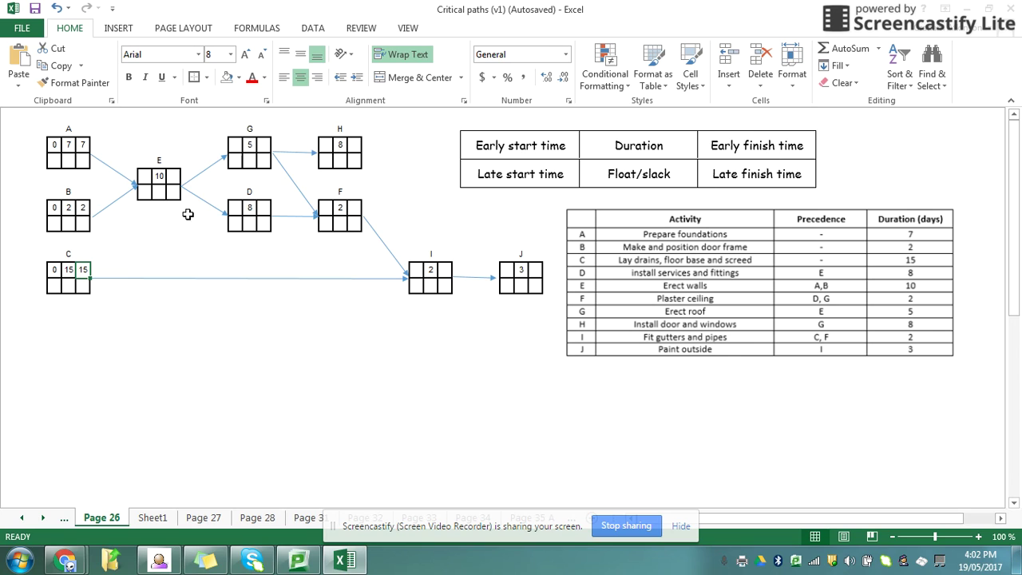
Enter activity E's early start time as 7 and its early finish time as 17.
click(148, 181)
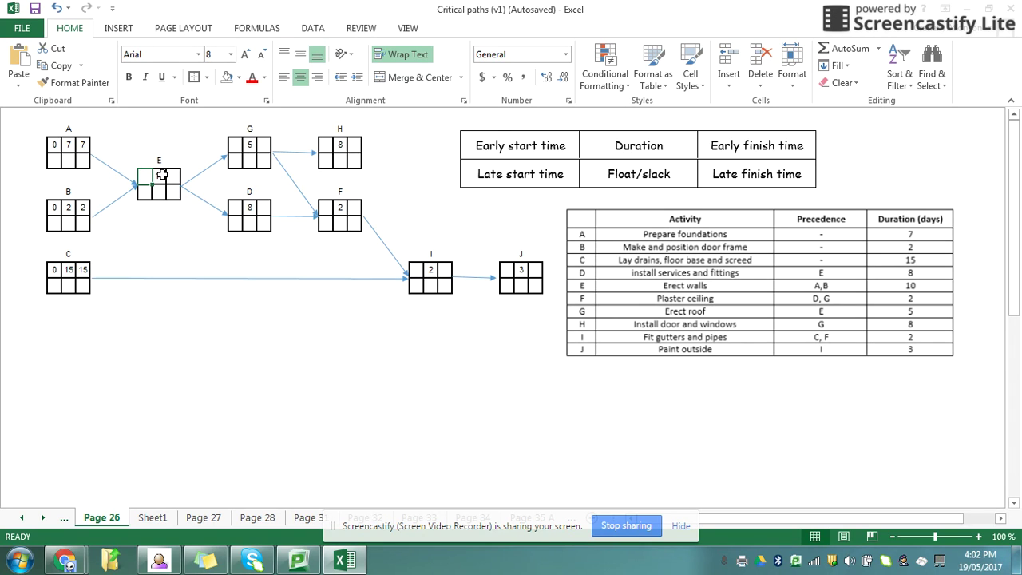
text(7)
key(Tab)
key(Tab)
text(17)
key(Tab)
key(Tab)
key(Tab)
key(Tab)
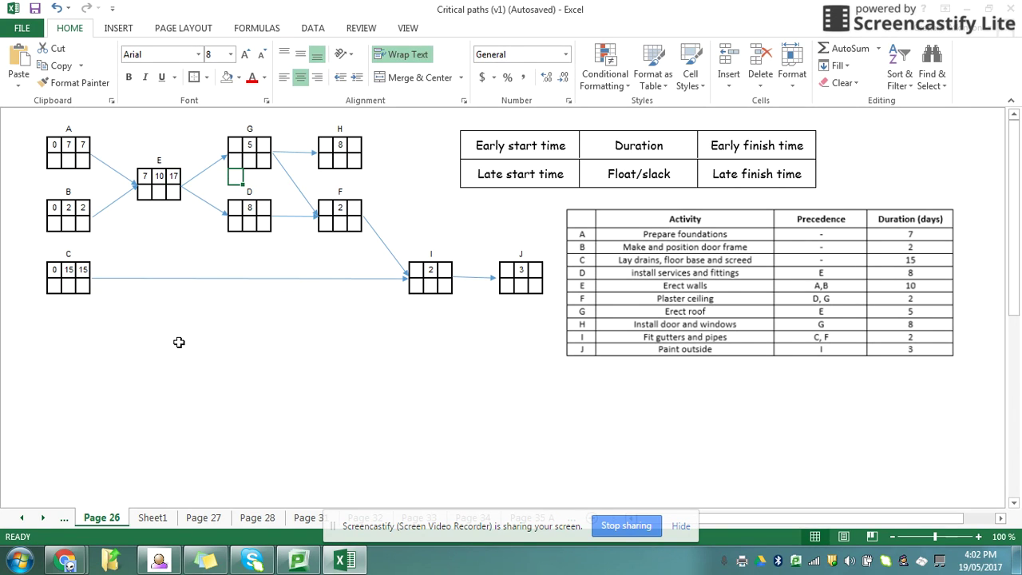
Enter an early start time of 17 for both activity D and activity G.
key(Down)
key(Down)
key(Up)
key(Up)
key(Up)
key(Up)
key(Up)
key(Down)
key(Down)
key(Down)
key(Down)
key(Down)
text(17)
key(Up)
key(Up)
key(Up)
key(Up)
text(17)
Enter the early finish times of activities D and G: 25 for D and 22 for G.
key(Right)
key(Right)
key(Down)
key(Down)
key(Down)
key(Down)
text(2)
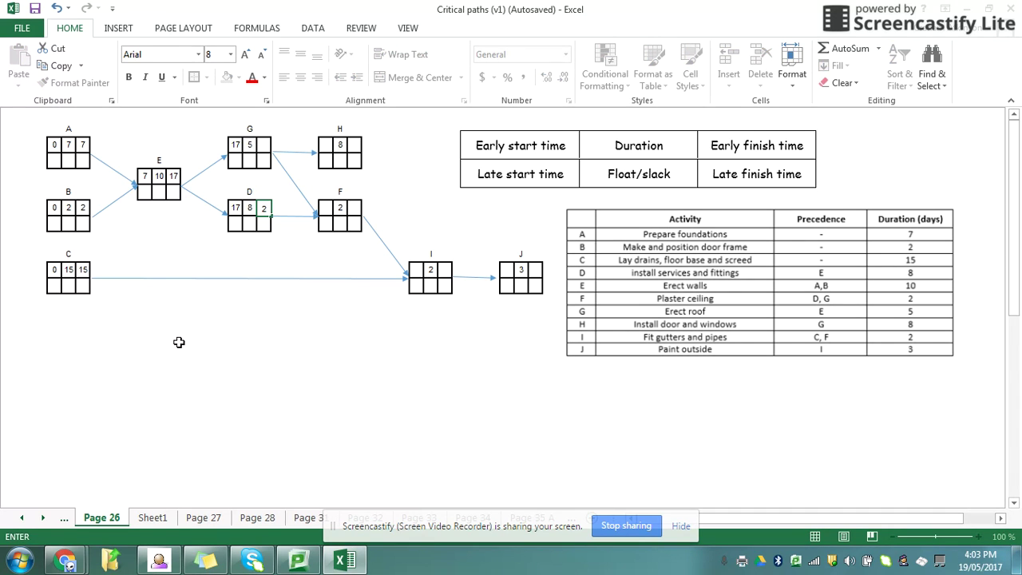
text(4)
key(BackSpace)
text(5)
key(Return)
key(Up)
key(Up)
key(Up)
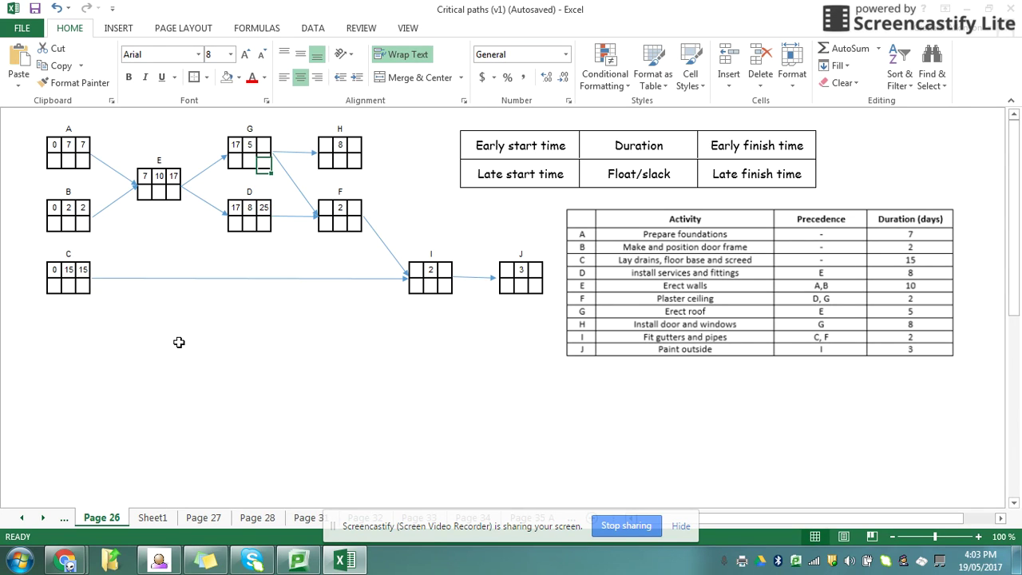
key(Up)
text(22)
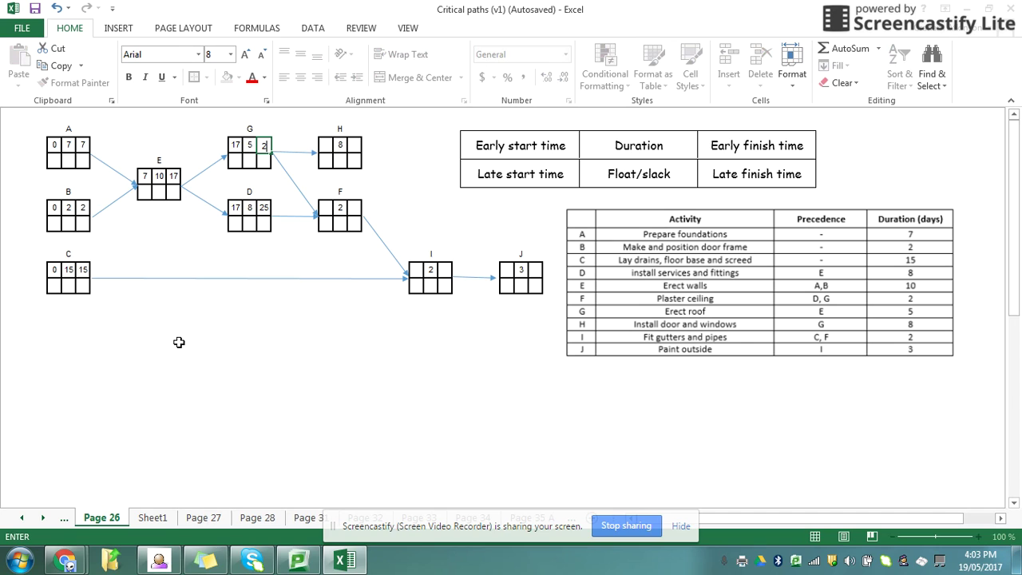
key(Return)
Enter activity H's early start time as 22 and its early finish time as 30.
key(Down)
key(Down)
key(Down)
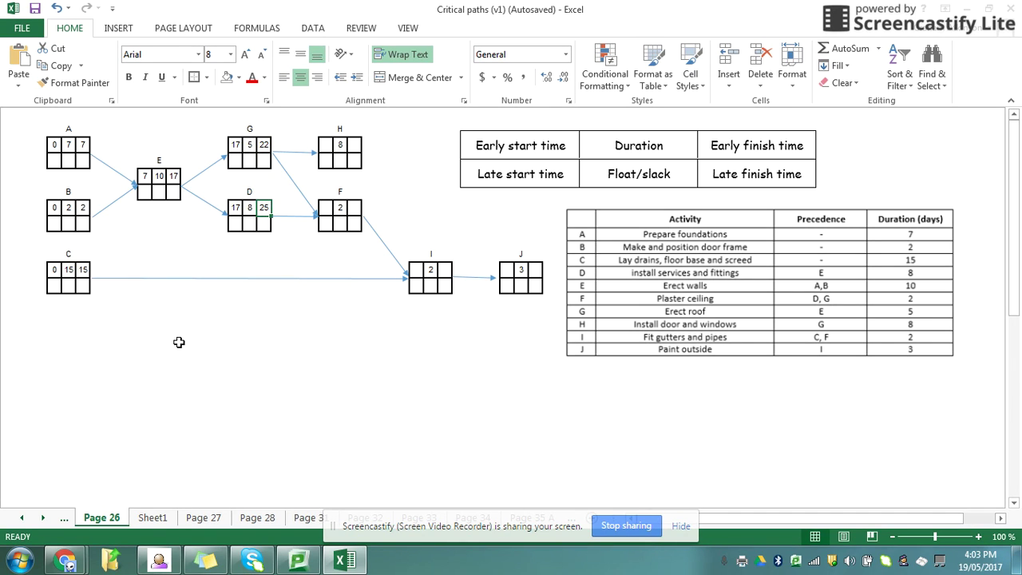
key(Up)
key(Up)
key(Up)
key(Up)
key(Up)
key(Right)
key(Right)
key(Right)
key(Right)
key(Down)
text(22)
key(Right)
key(Right)
text(30)
key(Return)
Enter activity F's early start time as 25 and its early finish time as 27.
key(Down)
key(Down)
key(Left)
key(Left)
key(Left)
key(Left)
key(Left)
key(Left)
key(Right)
key(Right)
key(Right)
key(Right)
text(25)
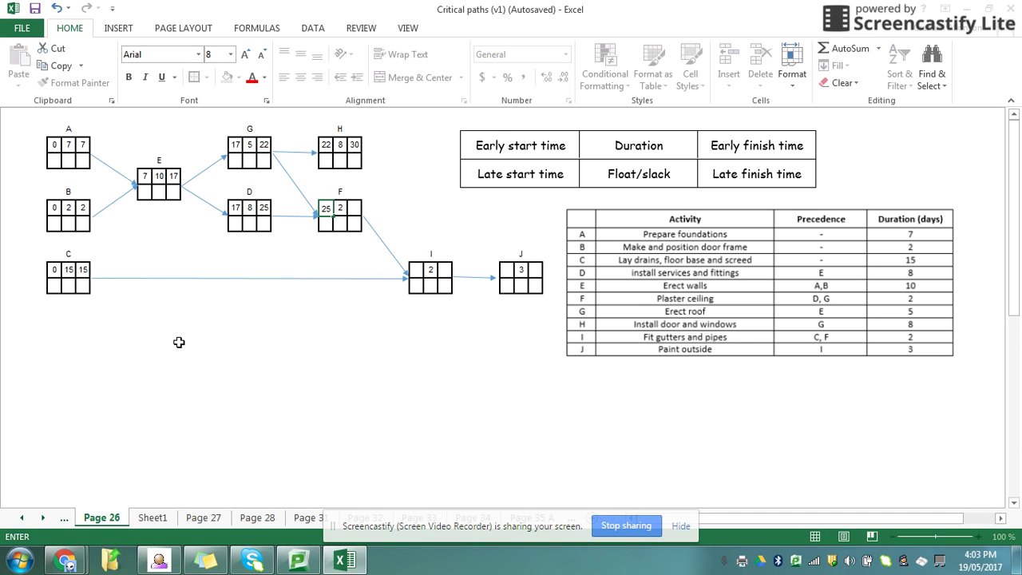
key(Right)
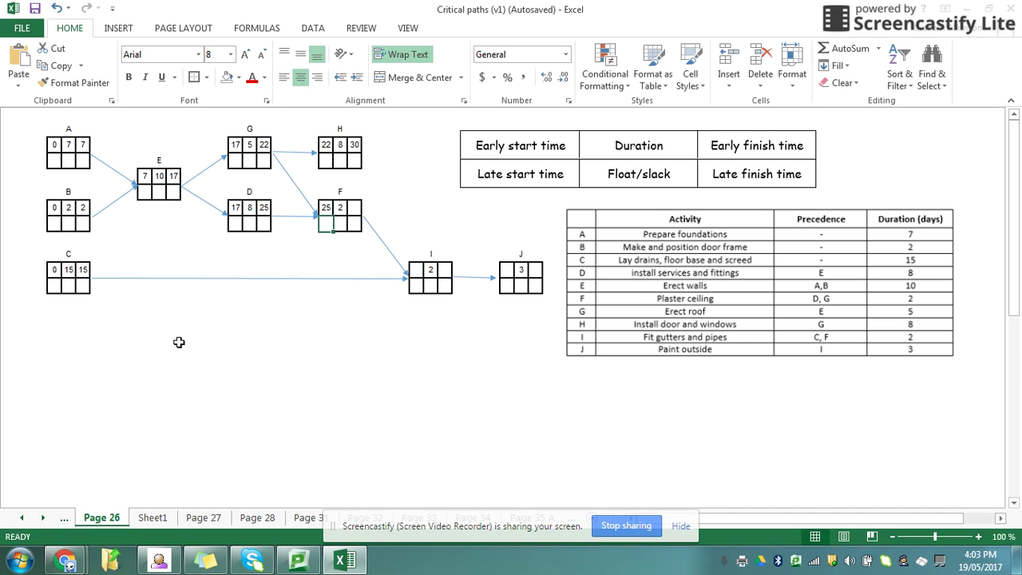
key(Right)
text(27)
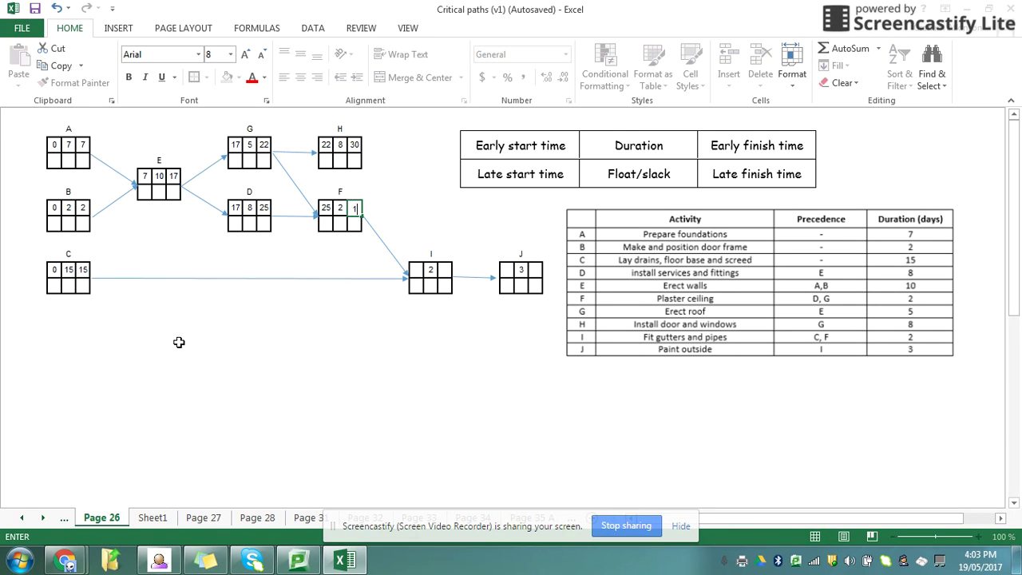
key(Down)
Enter activity I's early start time as 27 and its early finish time as 29.
key(Down)
key(Down)
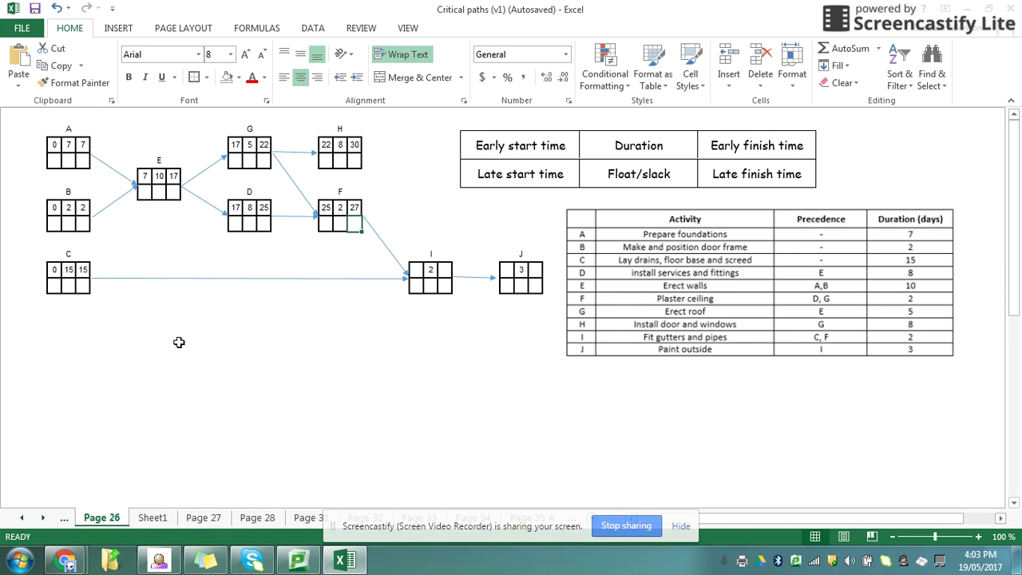
key(Right)
key(Right)
key(Right)
key(Right)
key(Down)
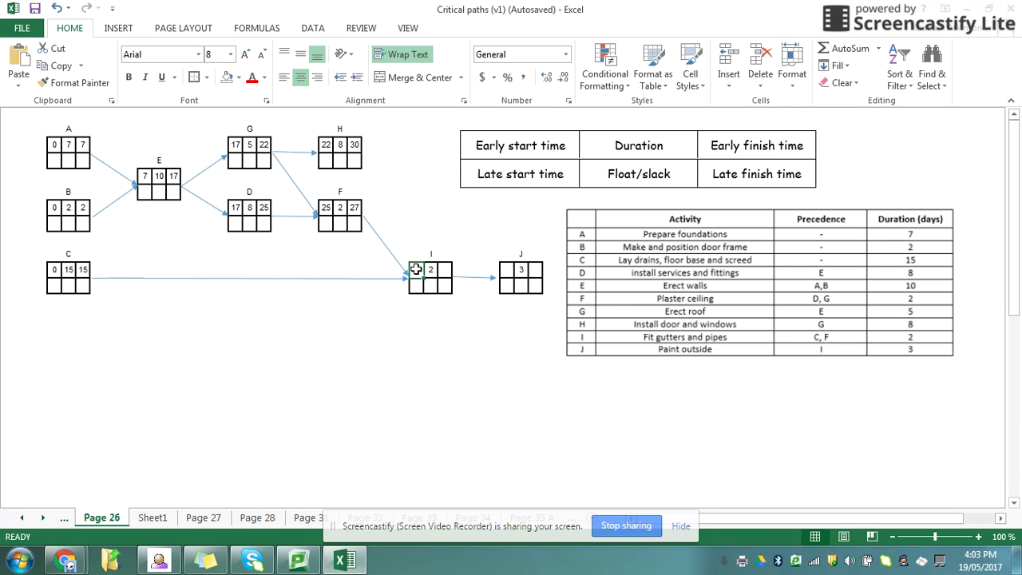
text(27)
key(Tab)
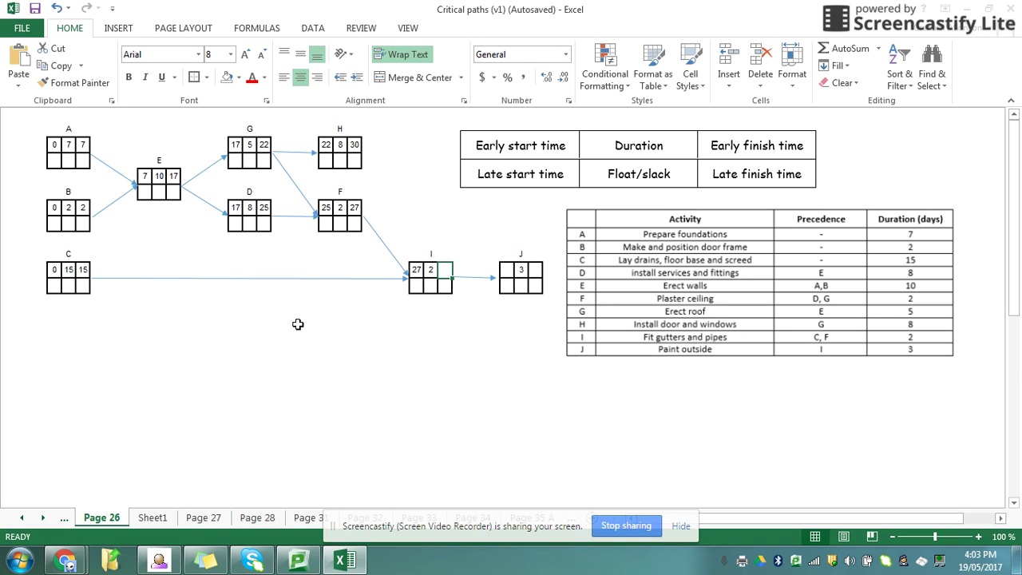
text(29)
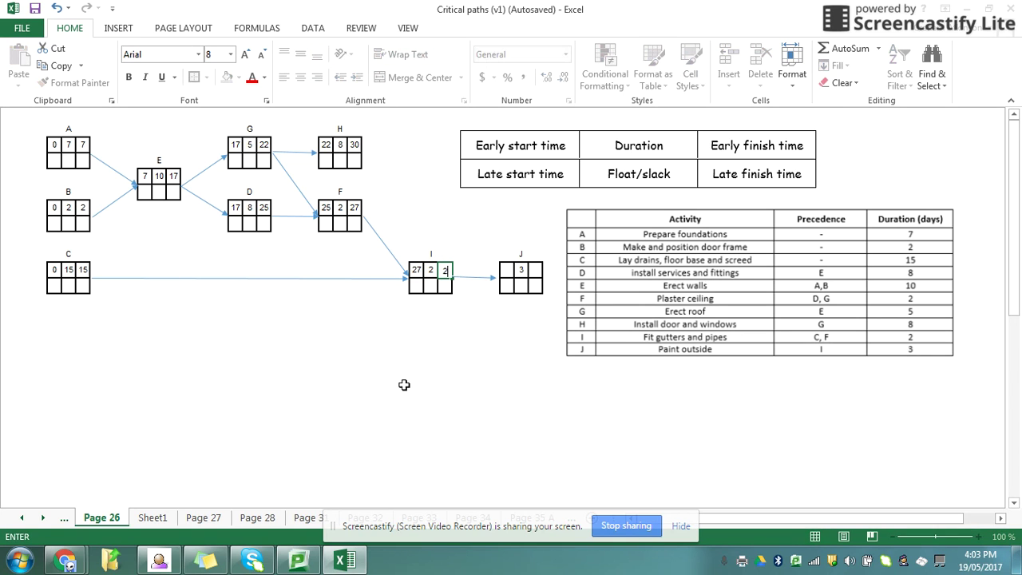
key(Tab)
Enter activity J's early start time as 29 and its early finish time as 32.
key(Tab)
key(Tab)
key(Tab)
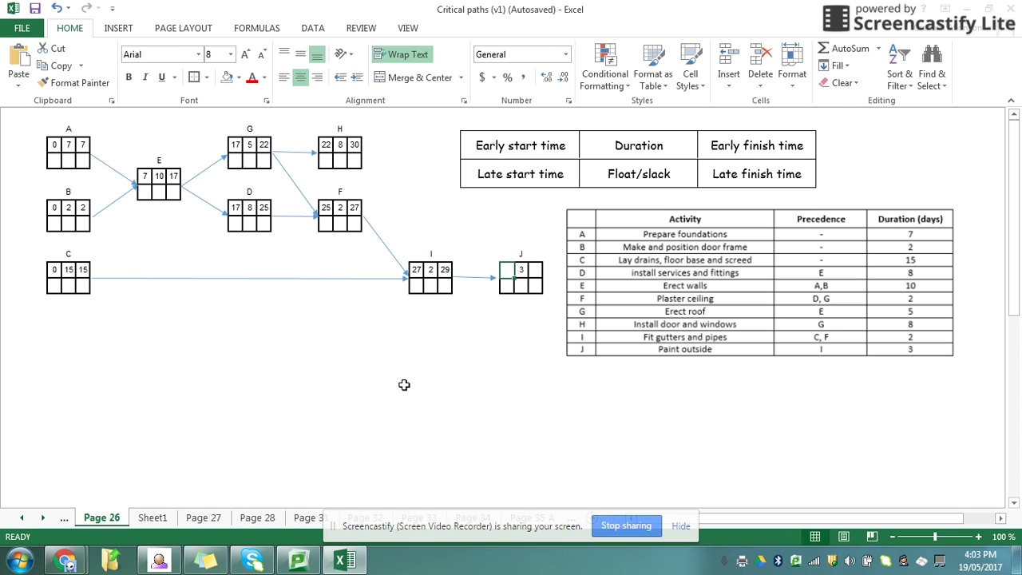
text(29)
key(Tab)
text(32)
key(Return)
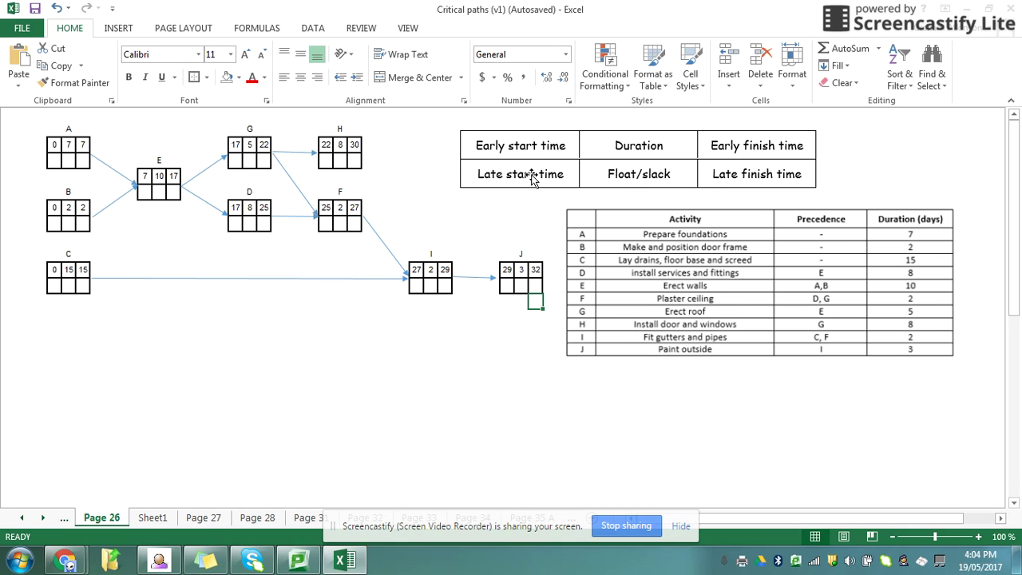
Enter a late finish time of 32 for the two end activities, J and H.
click(535, 286)
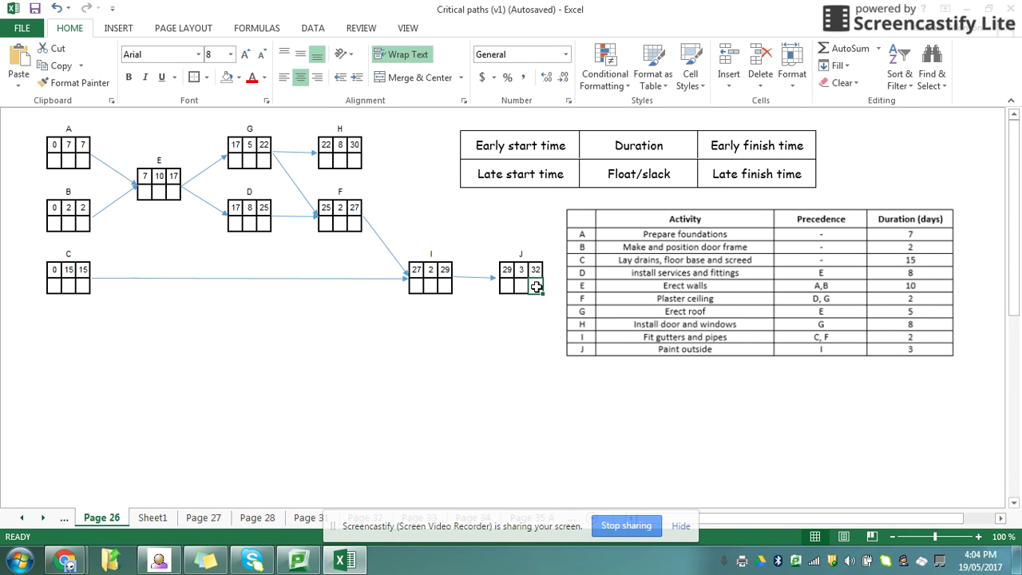
text(32)
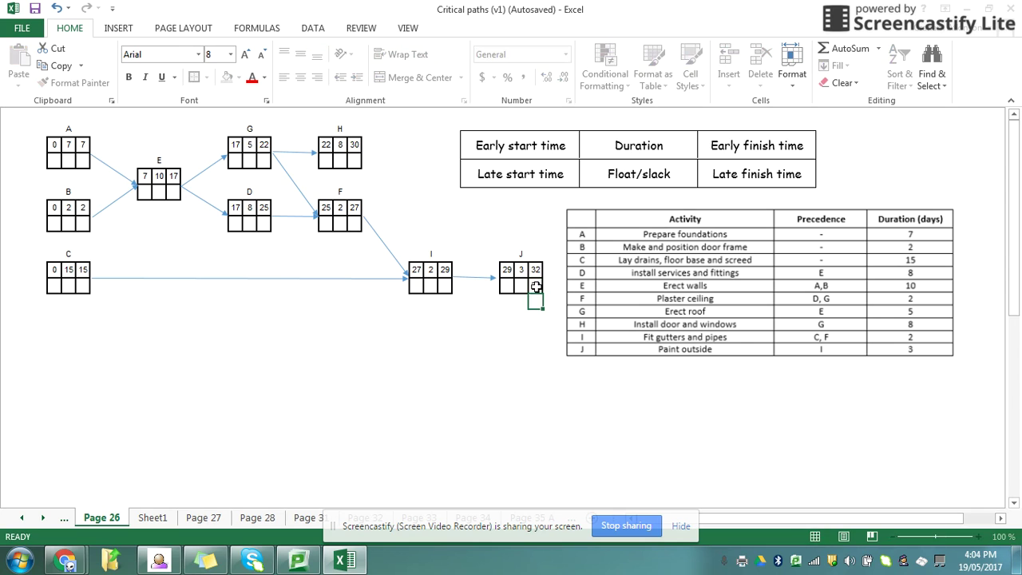
key(Return)
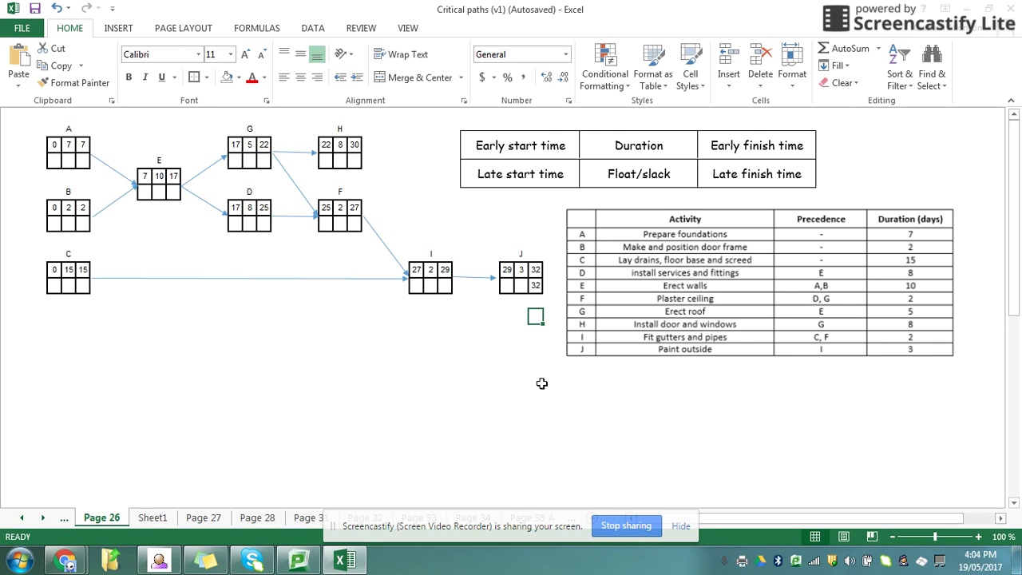
click(354, 161)
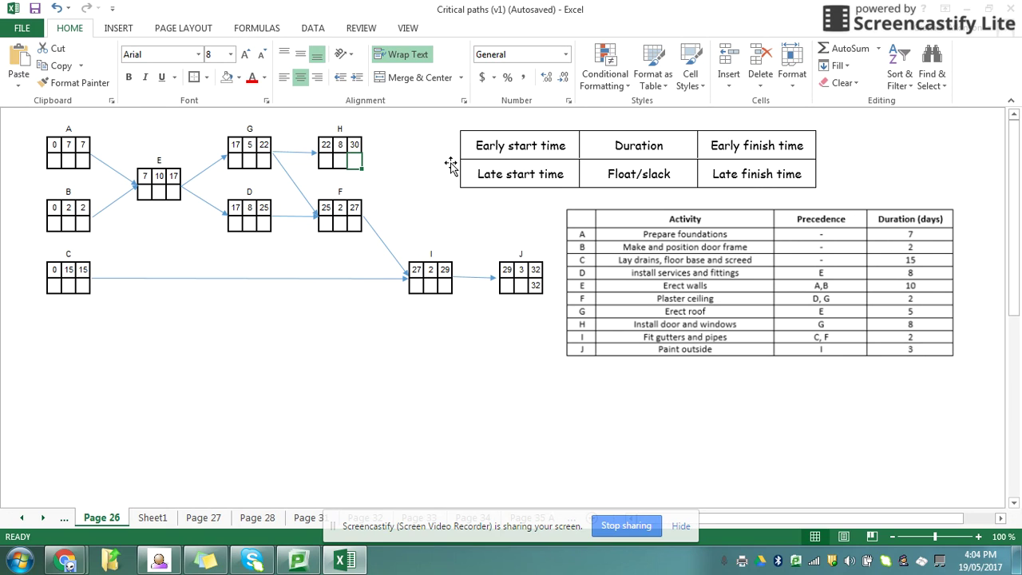
text(32)
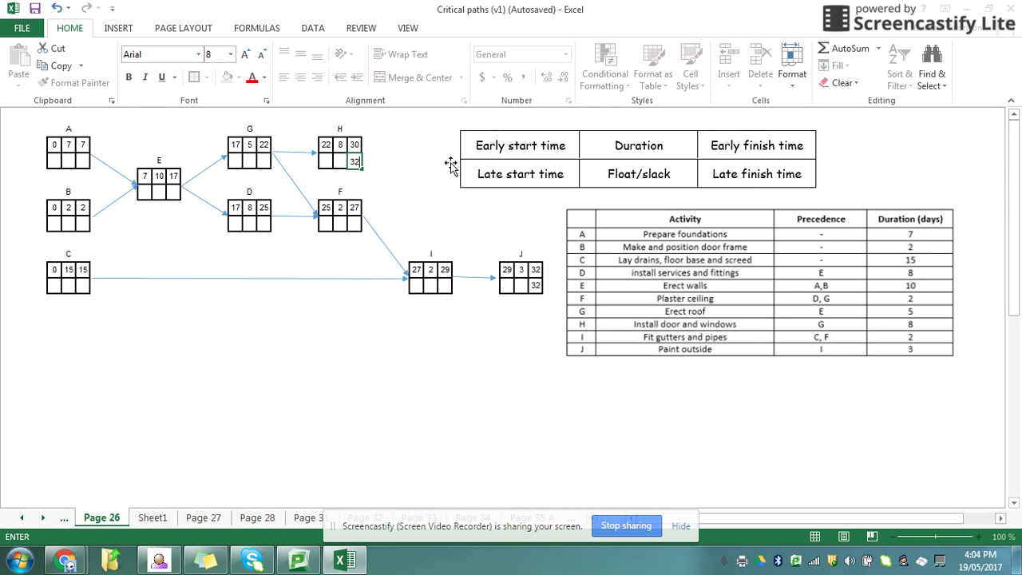
key(Return)
key(Up)
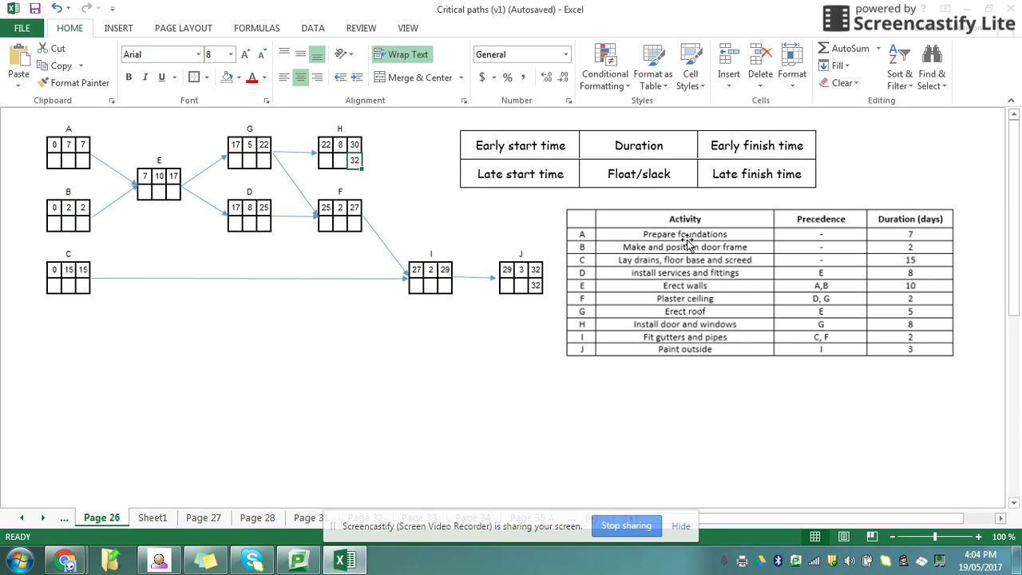
Enter activity J's late start time as 29 in the lower left cell of its box.
click(508, 285)
text(29)
key(Left)
Enter activity I's late finish time as 29 and its late start time as 27.
key(Left)
text(2)
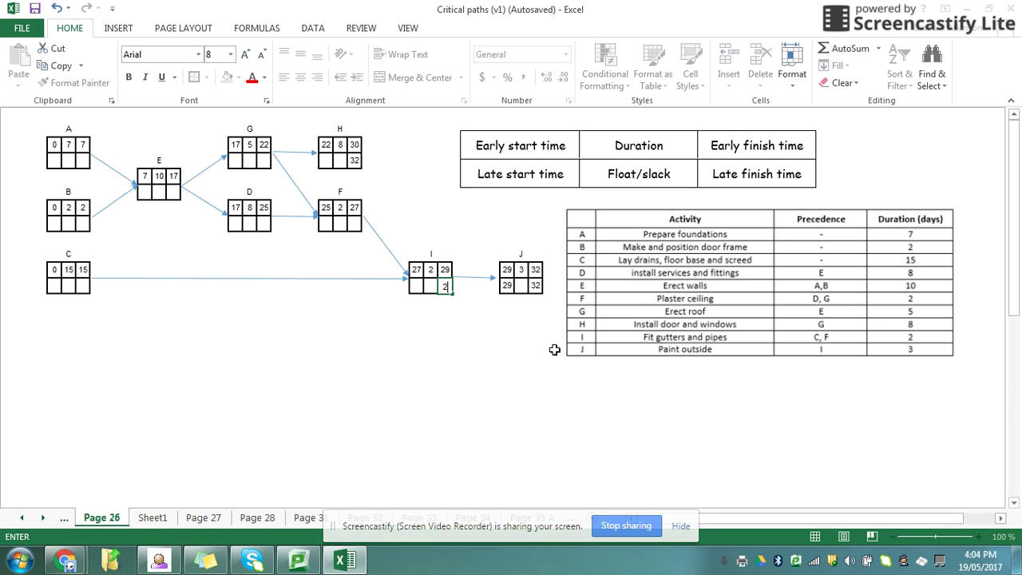
text(9)
key(Left)
text(27)
key(Left)
Enter activity F's late finish time as 27 and its late start time as 25.
key(Up)
key(Up)
key(Up)
key(Up)
text(27)
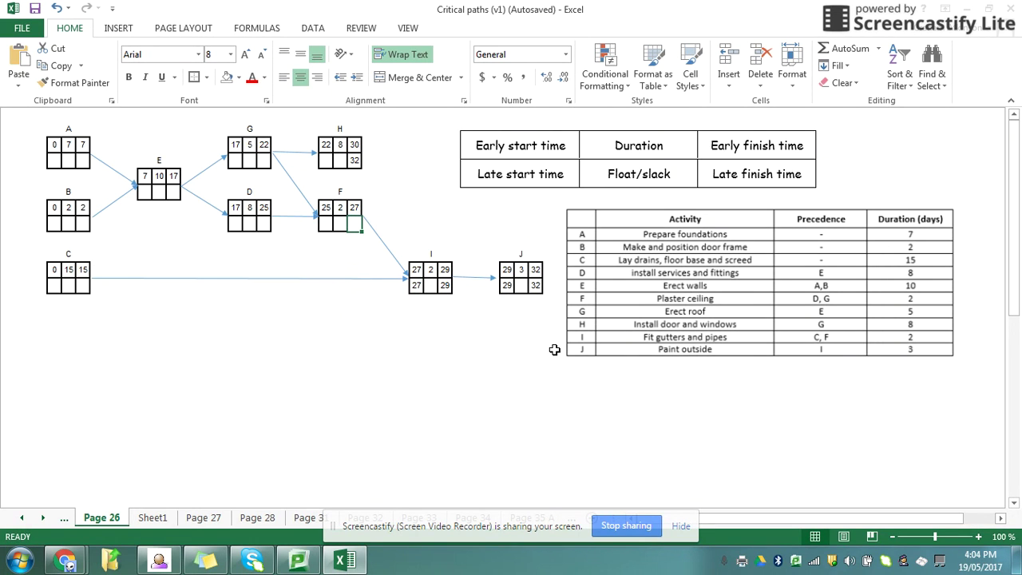
key(Left)
key(Left)
text(25)
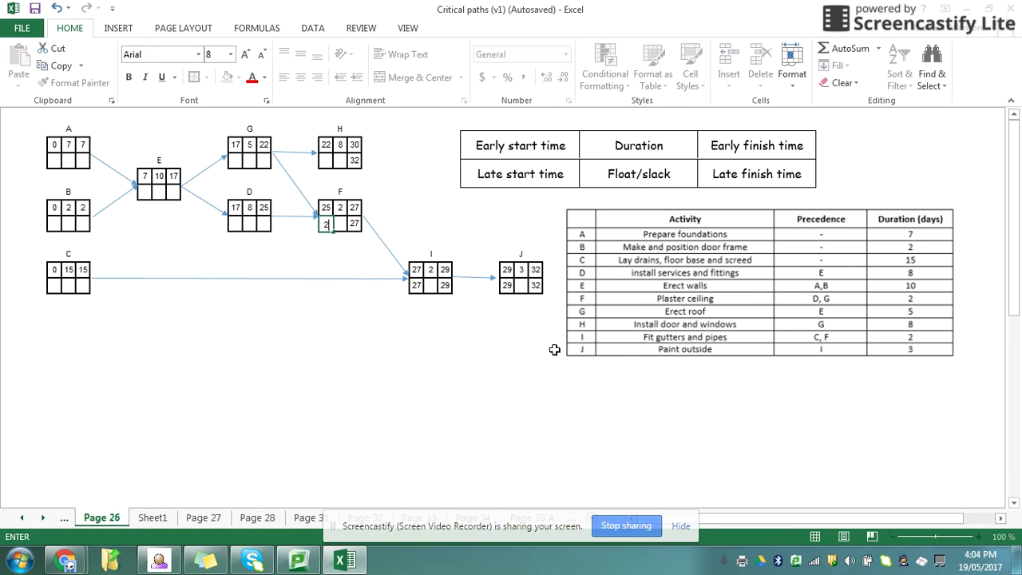
key(Up)
Enter activity H's late start time as 24 in the lower left cell of its box.
key(Up)
key(Up)
key(Up)
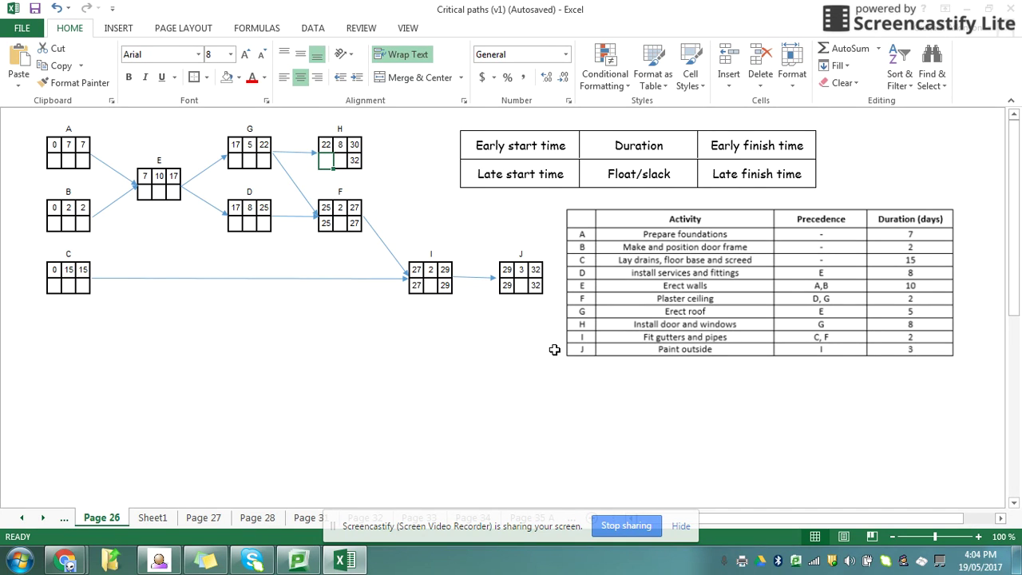
text(24)
key(Down)
Compare the late start times of activities H and F, the two activities that follow G.
key(Down)
key(Down)
key(Down)
key(Up)
key(Up)
key(Up)
key(Up)
key(Left)
key(Left)
key(Left)
key(Left)
key(Right)
key(Right)
key(Right)
key(Right)
key(Down)
key(Down)
key(Down)
key(Down)
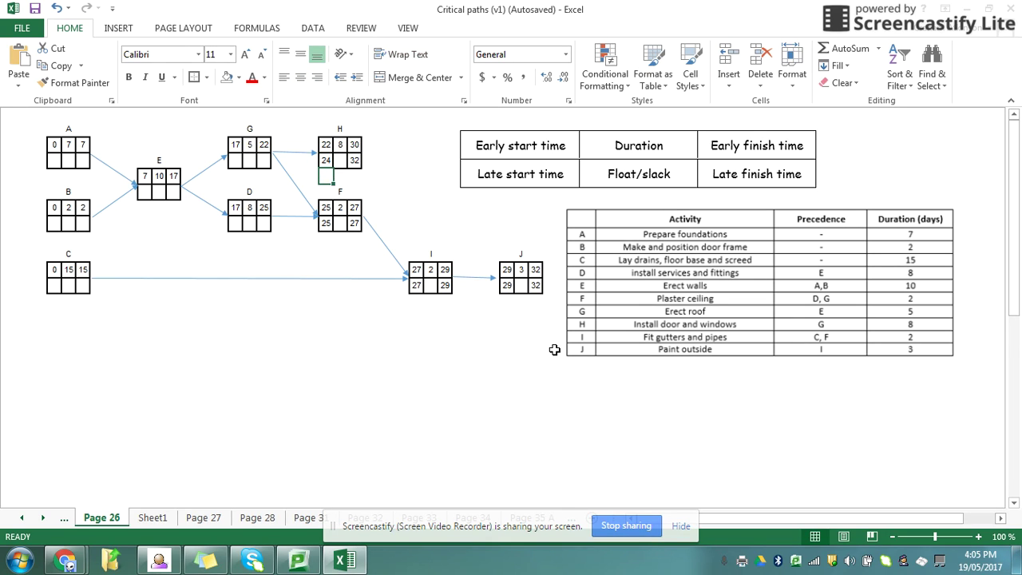
key(Up)
key(Up)
key(Up)
key(Up)
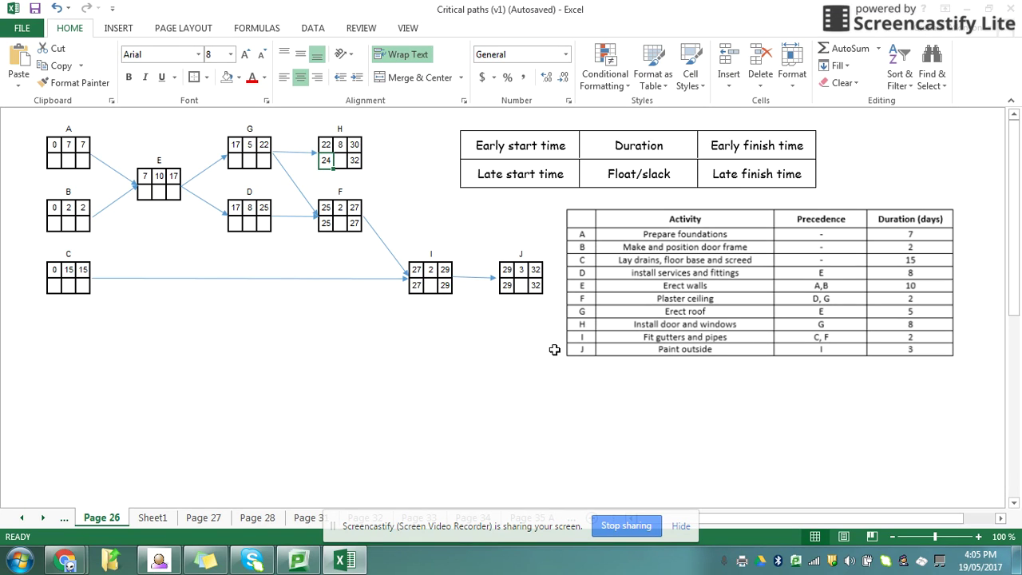
Enter activity G's late finish time as 24 in the lower right cell of its box.
key(Left)
key(Left)
key(Left)
key(Left)
text(24)
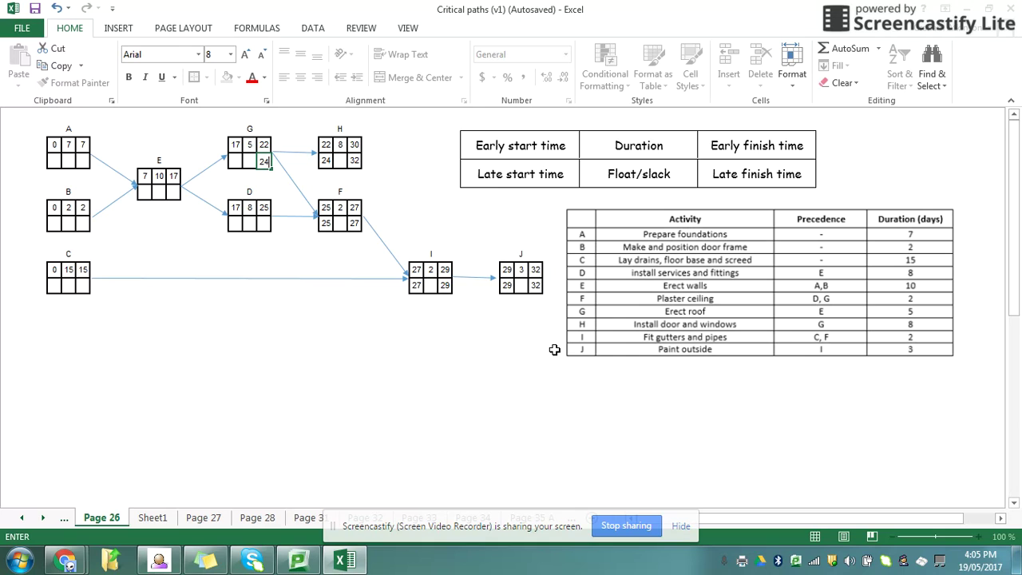
key(Return)
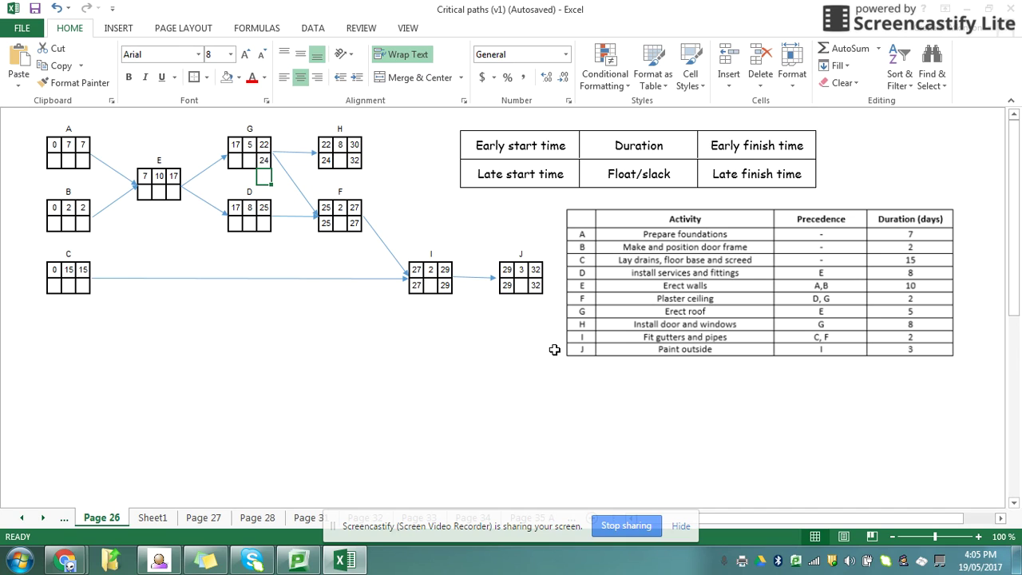
Enter activity D's late finish time as 25 in the lower right cell of its box.
key(Down)
key(Down)
key(Down)
key(Up)
key(Up)
key(Up)
key(Down)
key(Down)
key(Down)
text(25)
Enter activity D's late start time as 17 in the lower left cell of its box.
key(Right)
key(Right)
key(Right)
key(Right)
key(Left)
key(Left)
key(Left)
key(Left)
key(Left)
key(Left)
text(17)
Enter activity G's late start time as 19 in the lower left cell of its box.
key(Up)
key(Up)
key(Up)
key(Up)
text(19)
Compare the late start times of G and D, and enter activity E's late finish time as 17 and late start time as 7.
key(Down)
key(Down)
key(Down)
key(Up)
key(Up)
key(Up)
key(Up)
key(Down)
key(Down)
key(Down)
key(Left)
key(Left)
key(Left)
key(Left)
text(17)
key(Left)
text(7)
Enter activity C's late finish time as 27 and its late start time as 12.
key(Down)
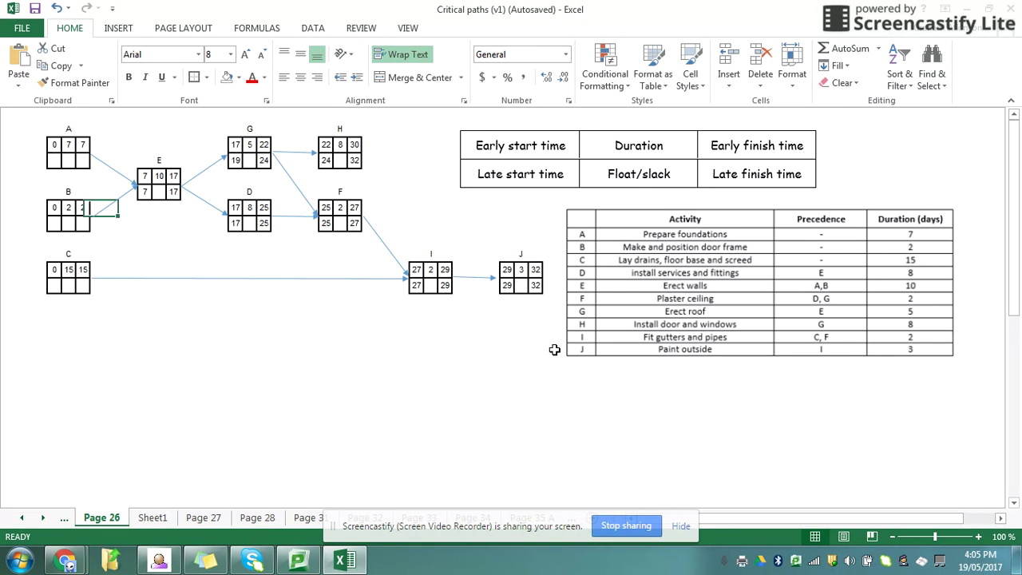
key(Left)
key(Left)
key(Left)
key(Left)
key(Down)
key(Down)
key(Down)
key(Down)
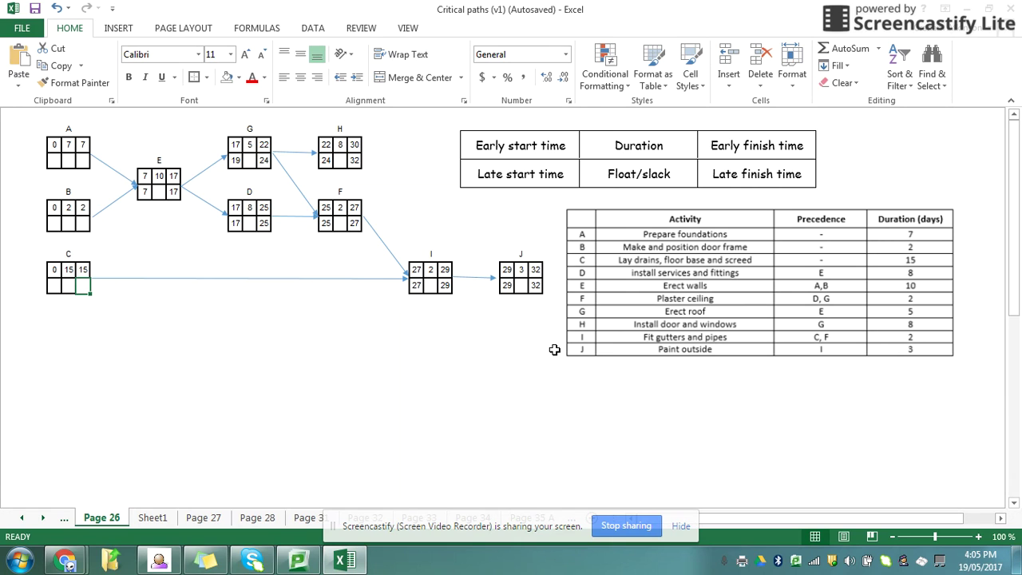
text(27)
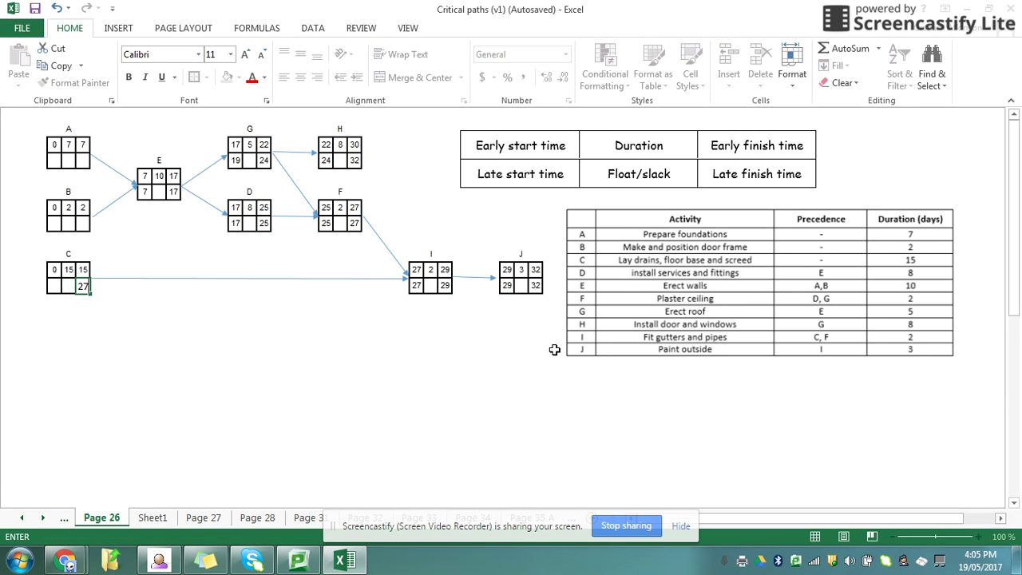
key(Left)
key(Left)
text(12)
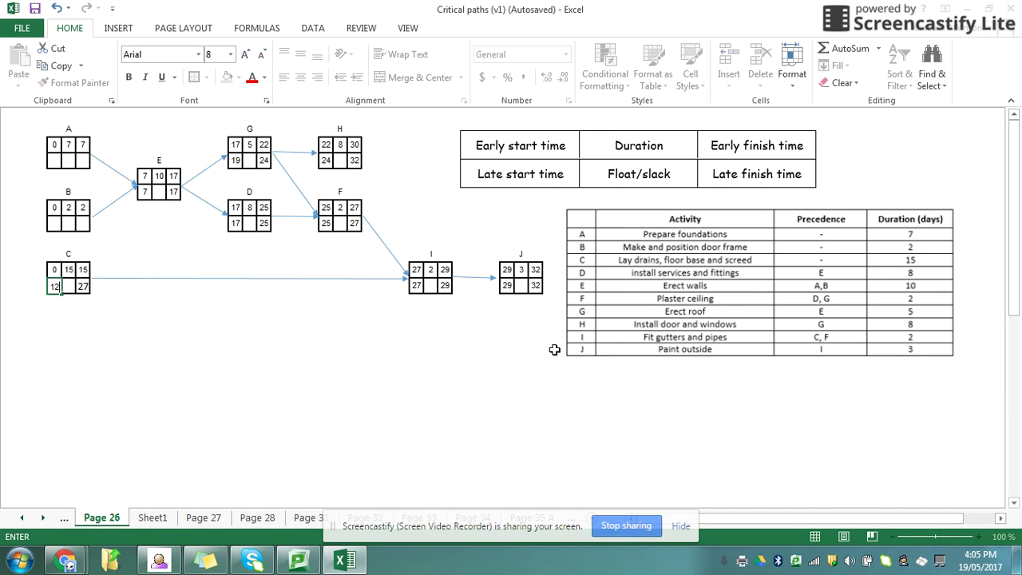
Enter activity B's late finish time as 7 and its late start time as 5.
key(Up)
key(Up)
key(Up)
key(Up)
key(Right)
key(Right)
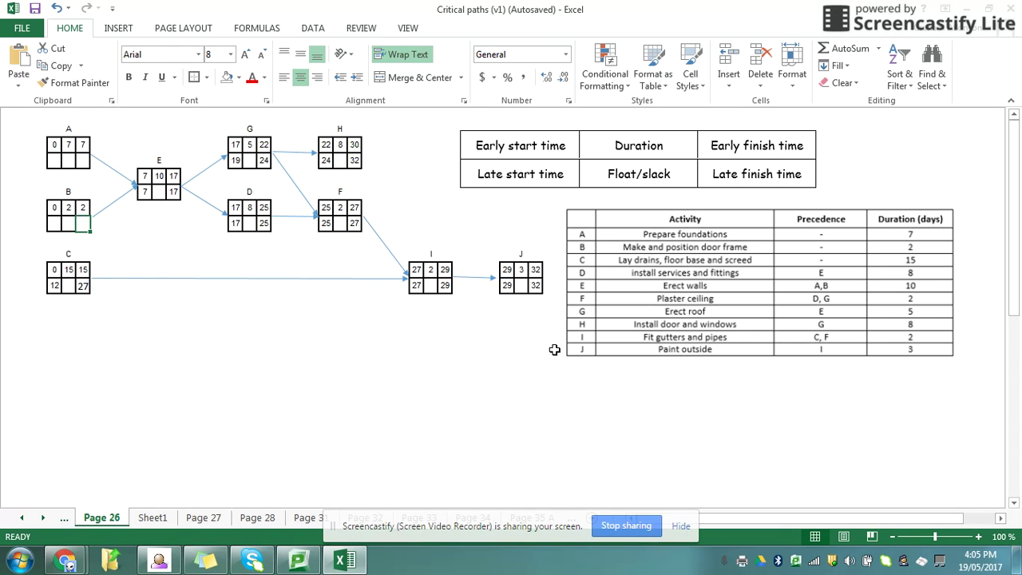
text(7)
key(Left)
key(Left)
text(5)
Enter activity A's late finish time as 7 and its late start time as 0.
key(Up)
key(Up)
key(Up)
key(Up)
key(Right)
key(Right)
text(7)
key(Left)
key(Left)
text(0)
key(Down)
key(Down)
key(Down)
key(Down)
key(Down)
key(Down)
Compare activity J's early and late times, and enter its float as 0 in the lower middle cell.
drag(507, 270, 507, 285)
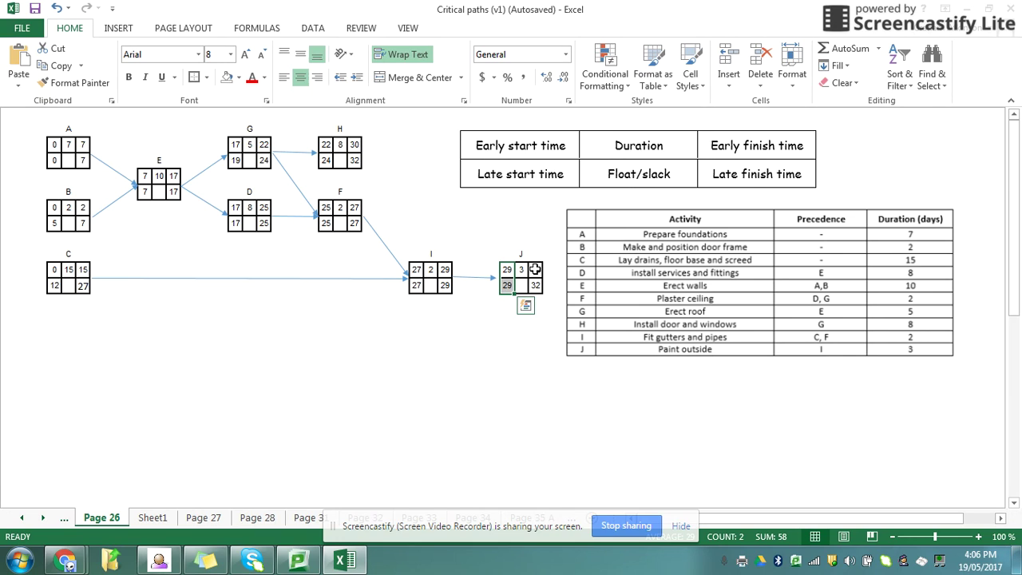
drag(535, 270, 535, 285)
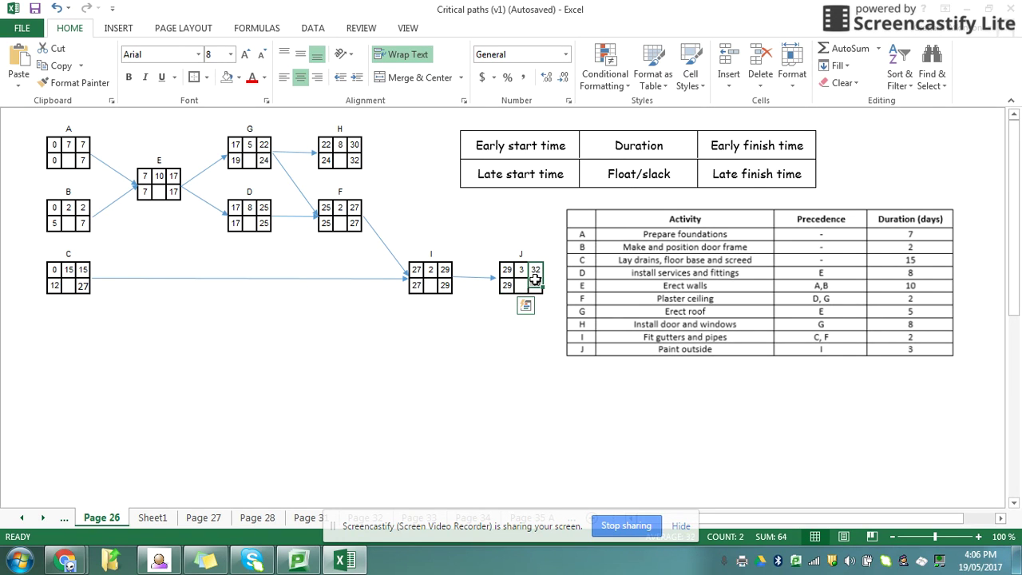
click(521, 285)
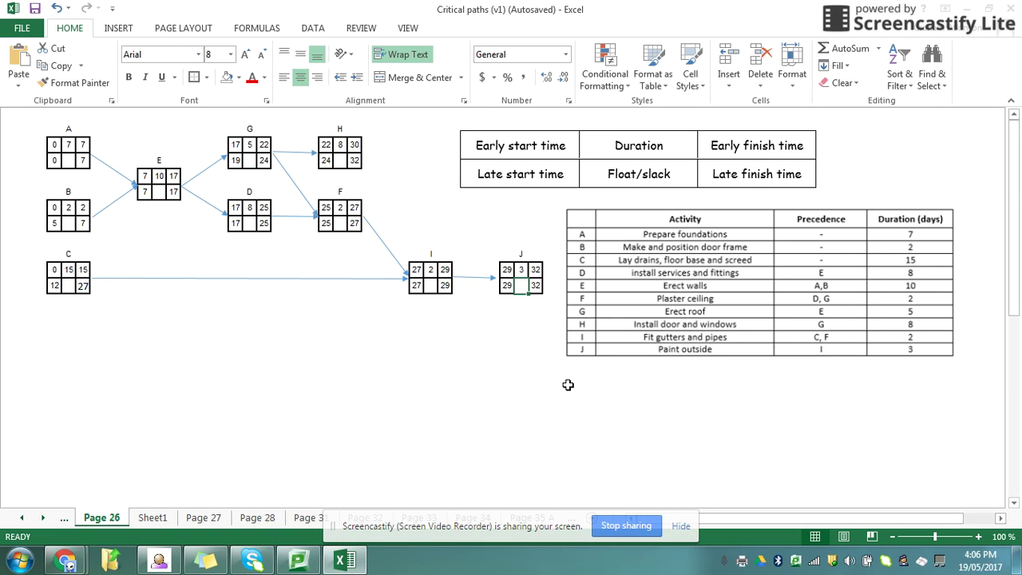
text(0)
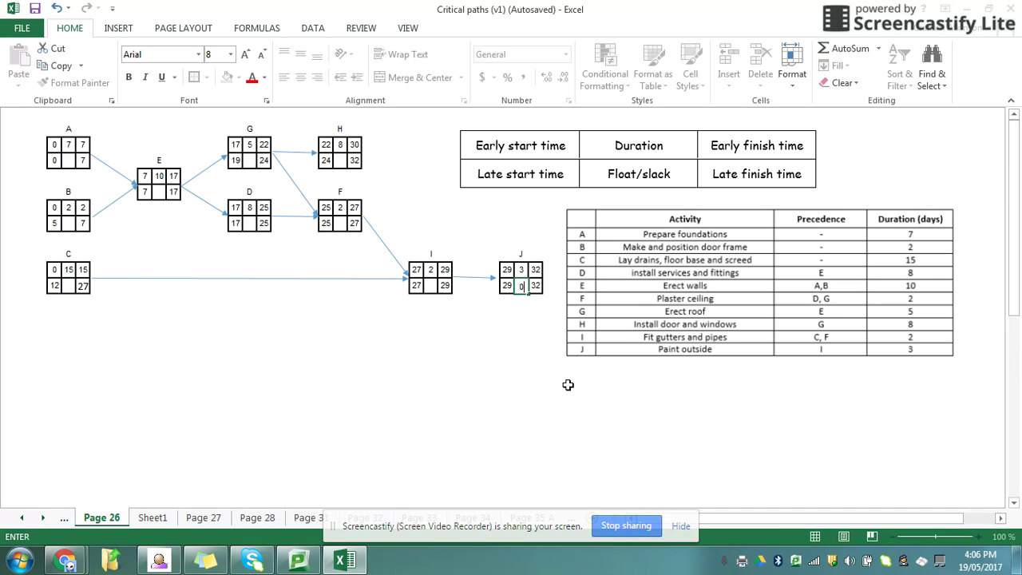
Enter activity I's float as 0 in the lower middle cell of its box.
key(Left)
key(Left)
key(Left)
key(Left)
text(0)
Enter activity F's float as 0 in the lower middle cell of its box.
key(Left)
key(Left)
key(Left)
key(Left)
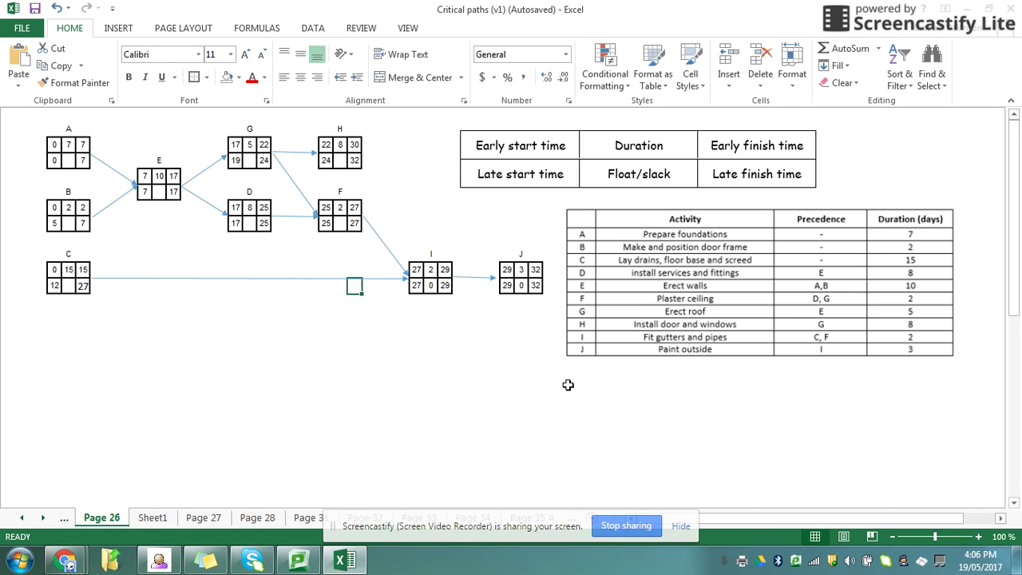
key(Up)
key(Up)
key(Up)
key(Up)
text(0)
Enter activity H's float as 2 in the lower middle cell of its box.
key(Up)
key(Up)
key(Up)
key(Up)
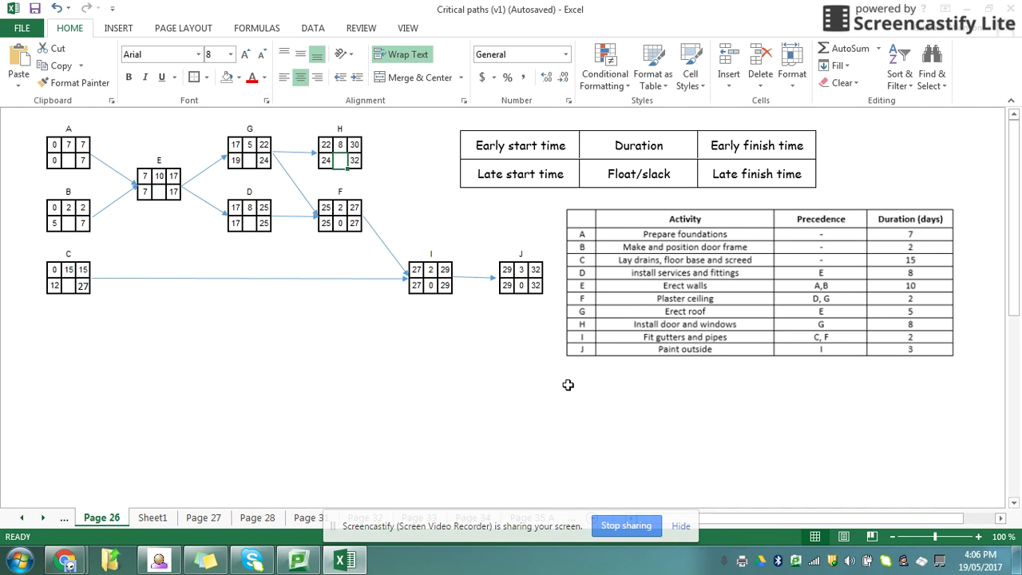
text(2)
Enter activity G's float as 2 in the lower middle cell of its box.
key(Left)
key(Left)
key(Left)
key(Left)
text(2)
Enter activity D's float as 0 in the lower middle cell of its box.
key(Down)
key(Down)
key(Down)
key(Down)
text(0)
Enter activity E's float as 0 in the lower middle cell of its box.
key(Down)
key(Left)
key(Left)
key(Left)
key(Left)
key(Up)
key(Up)
key(Up)
text(0)
Enter activity A's float as 0 in the lower middle cell of its box.
key(Left)
key(Left)
key(Left)
key(Left)
key(Up)
key(Up)
text(0)
Enter activity B's float as 5 in the lower middle cell of its box.
key(Down)
key(Down)
key(Down)
key(Down)
text(5)
Enter activity C's float as 12 in the lower middle cell of its box.
key(Down)
key(Down)
key(Down)
key(Down)
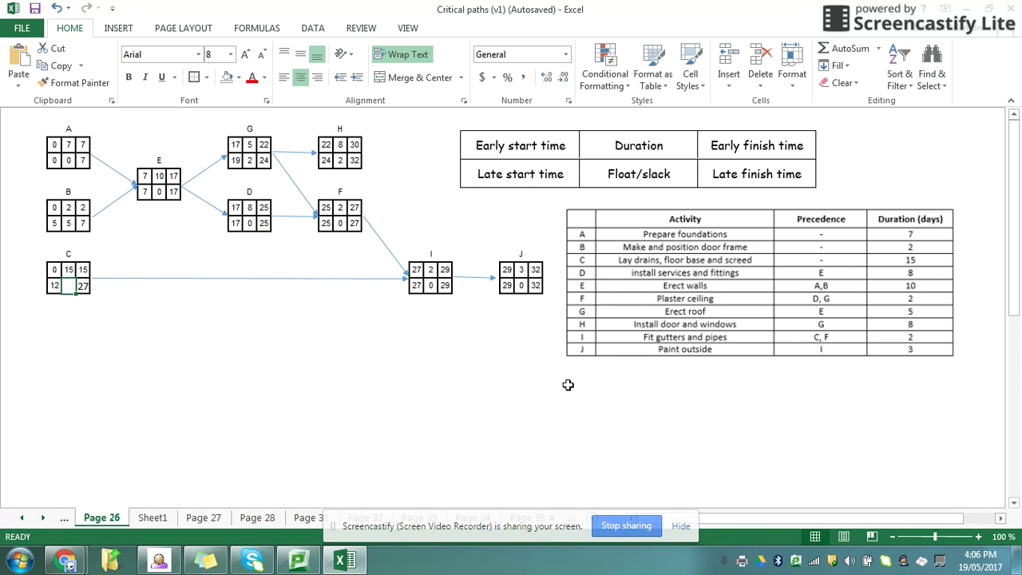
text(12)
key(Down)
key(Down)
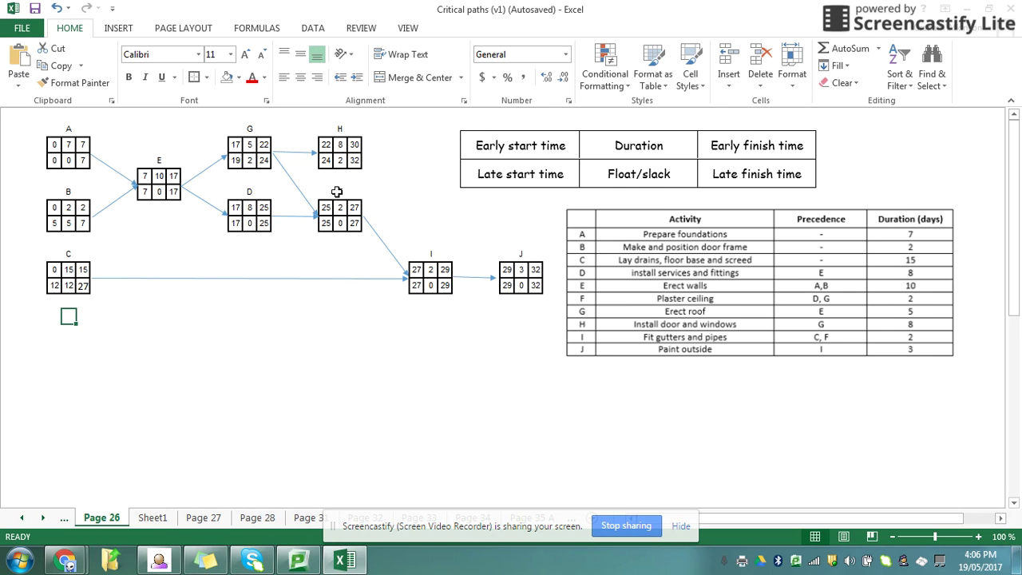
Fill activity A's float cell with yellow to mark it as part of the critical path.
click(70, 162)
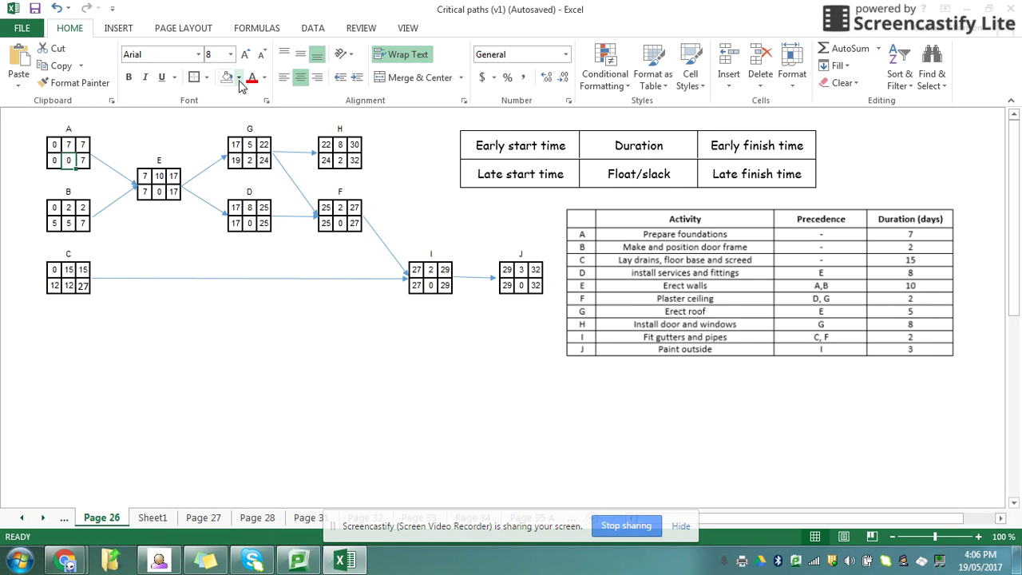
click(238, 77)
click(263, 194)
Fill activity E's zero float cell with yellow to mark it as critical.
key(Right)
key(Right)
key(Right)
key(Right)
key(Right)
key(Down)
key(Down)
key(Right)
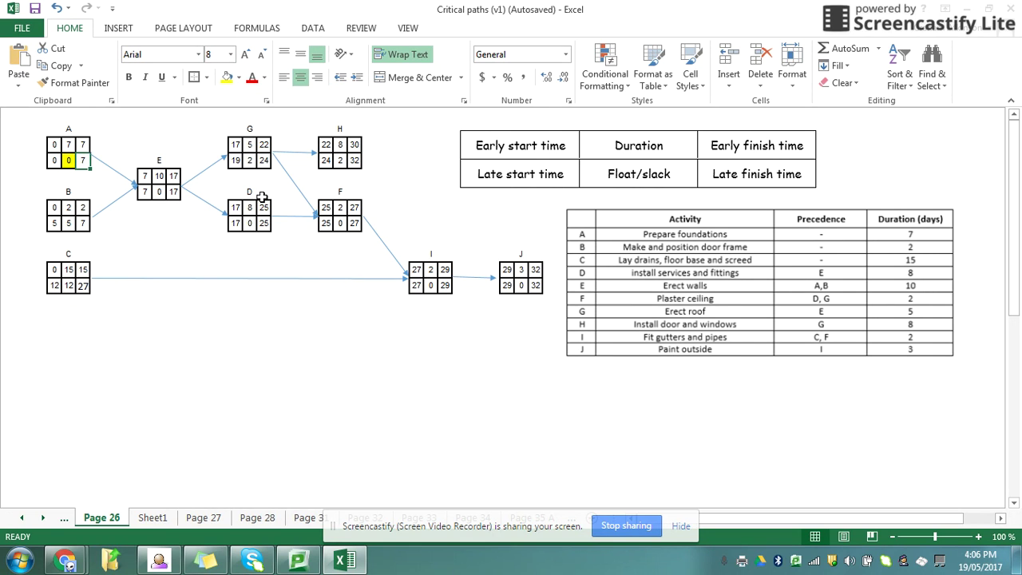
click(228, 78)
Fill activity D's zero float cell with yellow to mark it as critical.
key(Right)
key(Right)
key(Right)
key(Right)
key(Right)
key(Down)
key(Down)
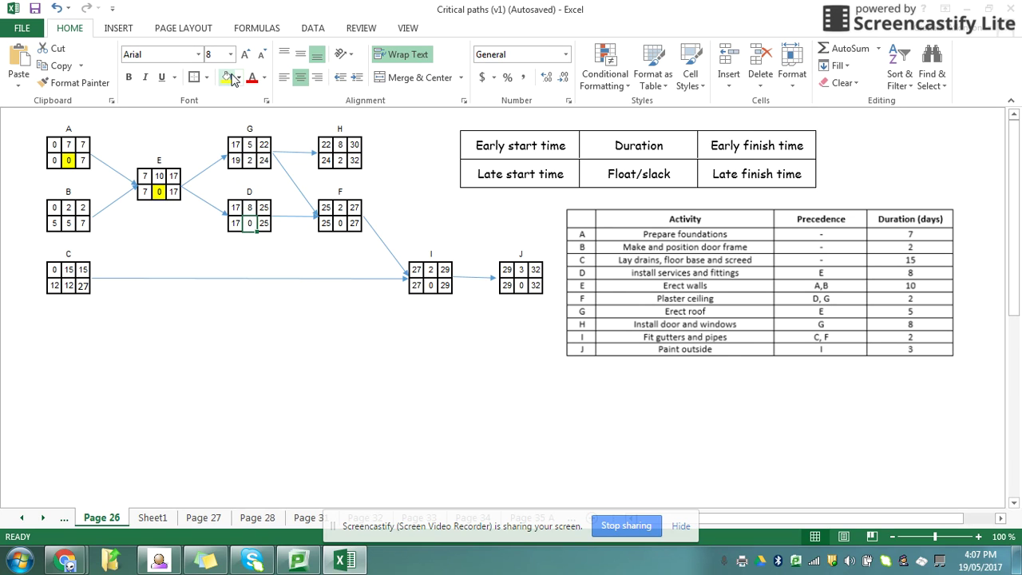
key(Right)
key(Right)
key(Left)
key(Left)
key(Left)
key(Right)
click(227, 77)
Fill activity F's zero float cell with yellow to mark it as critical.
key(Right)
key(Right)
key(Right)
key(Right)
key(Right)
key(Right)
click(228, 78)
Fill activity I's zero float cell with yellow to mark it as critical.
key(Right)
key(Right)
key(Right)
key(Right)
key(Right)
key(Right)
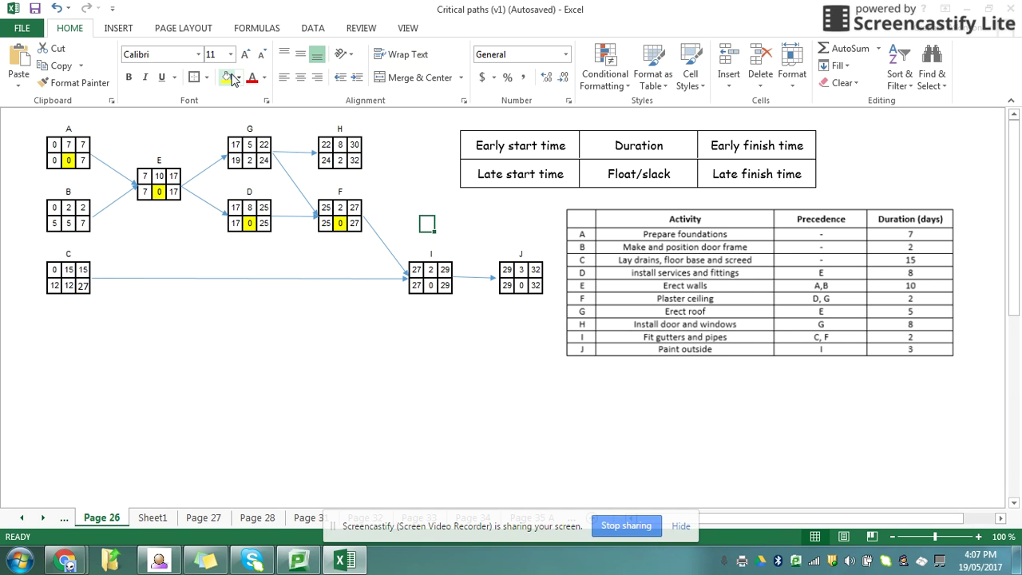
key(Down)
key(Down)
key(Down)
key(Down)
click(228, 78)
Fill activity J's zero float cell with yellow and move the selection to an empty cell below its box.
key(Right)
key(Right)
key(Right)
key(Right)
key(Right)
key(Right)
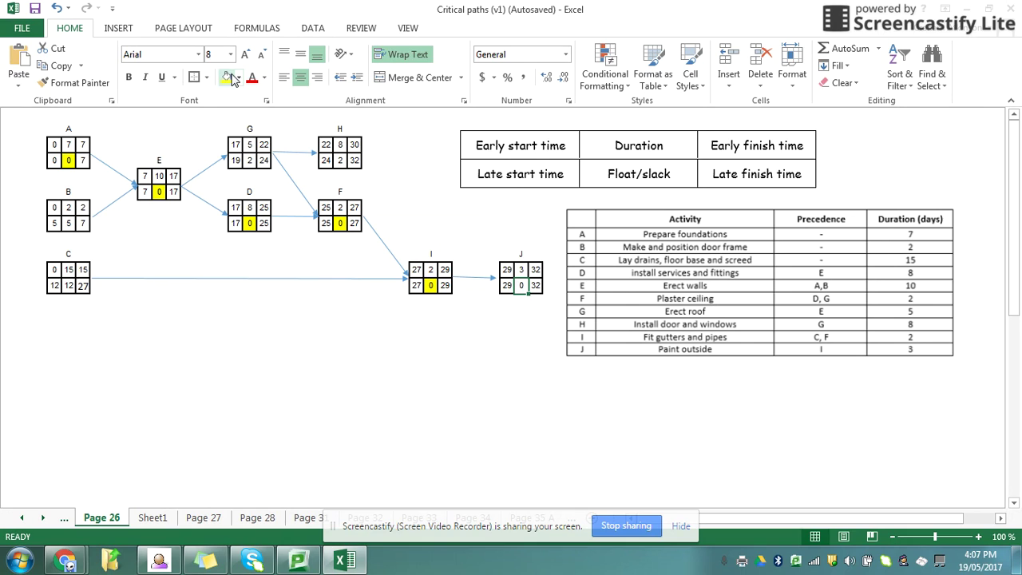
click(227, 77)
key(Down)
key(Down)
key(Down)
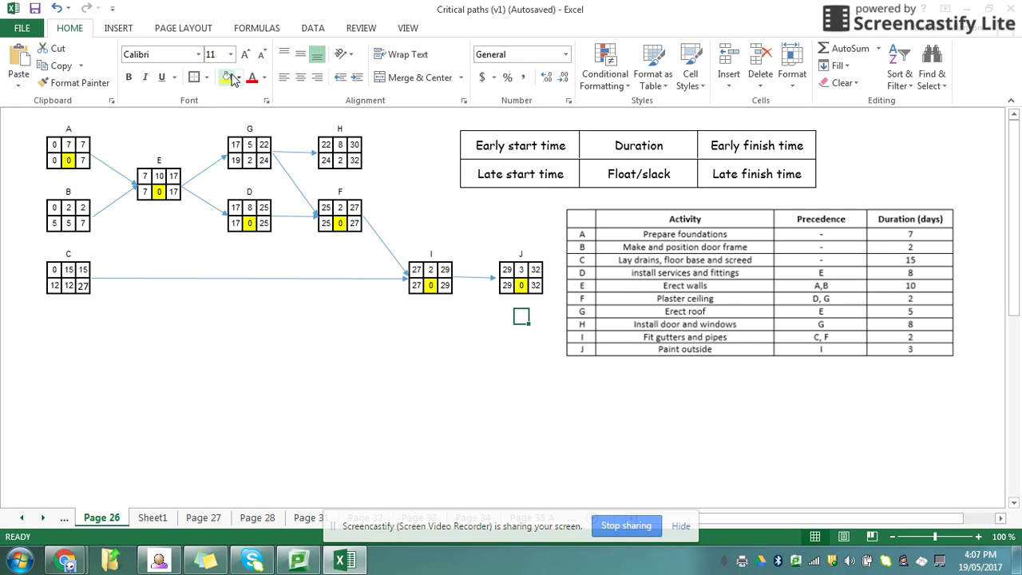